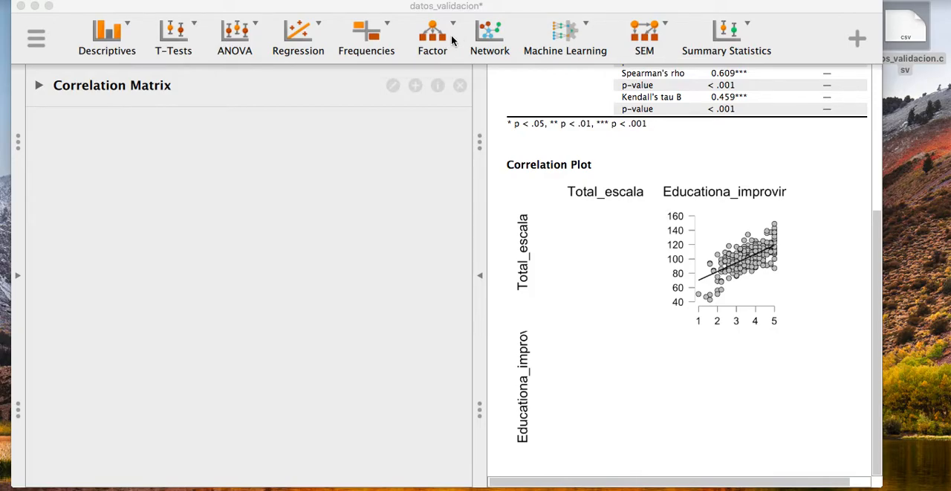
Step: Show the data table and add a Principal Component Analysis from the Factor analyses
{"action": "left_click", "coordinate": [18, 275]}
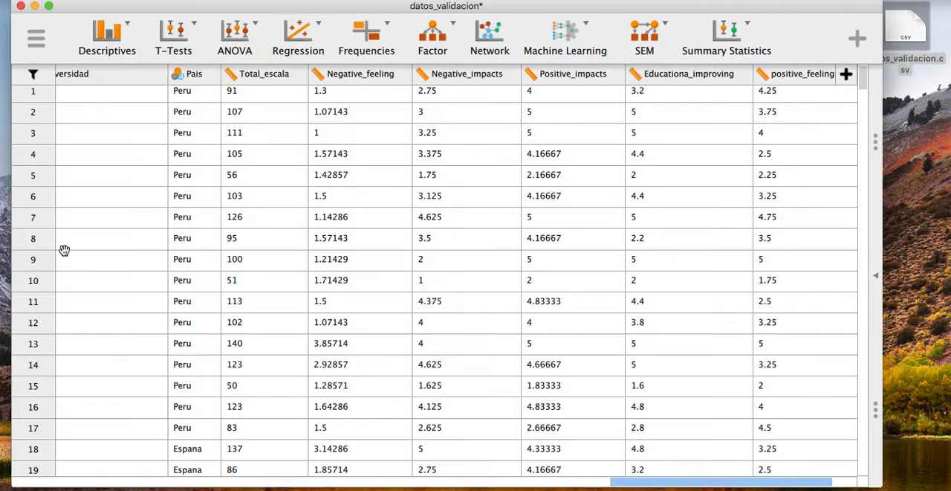
{"action": "left_click", "coordinate": [455, 27]}
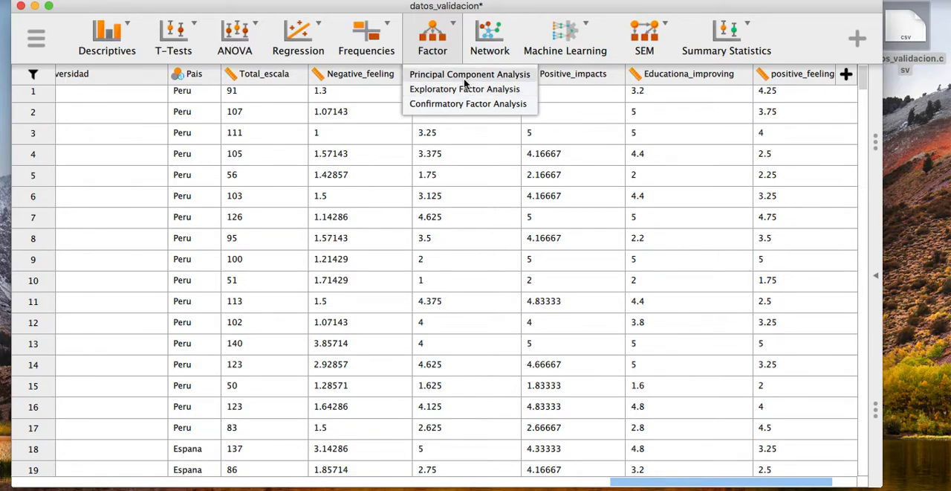
{"action": "scroll", "coordinate": [469, 89], "scroll_direction": "down", "scroll_amount": 2}
{"action": "scroll", "coordinate": [474, 94], "scroll_direction": "up", "scroll_amount": 2}
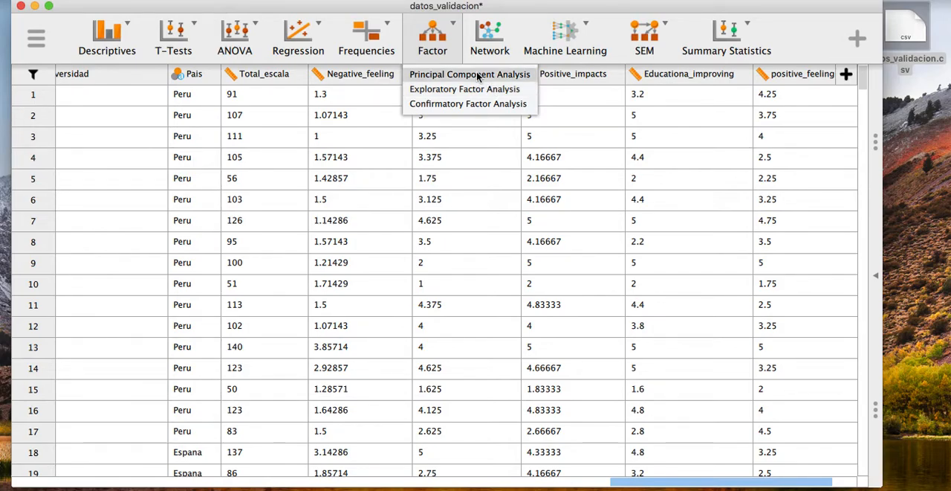
{"action": "left_click", "coordinate": [478, 75]}
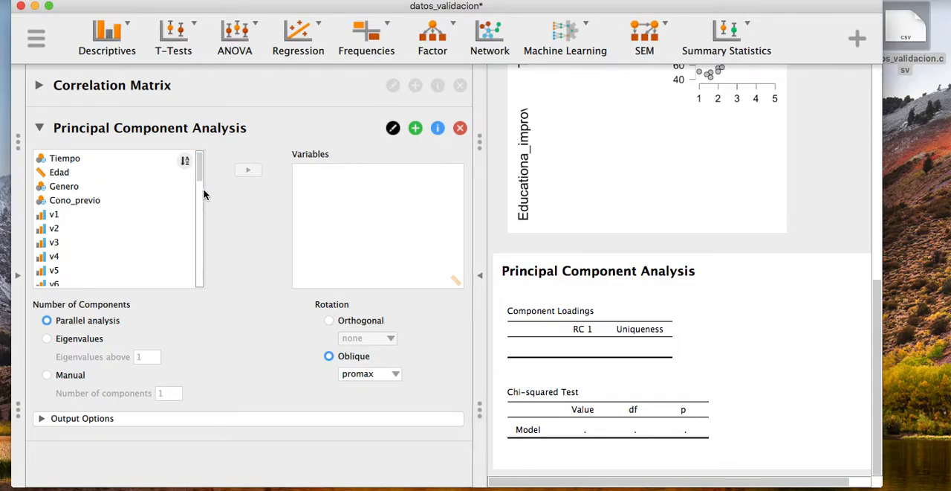
Step: Assign all items from v1 to v31 as the variables of the Principal Component Analysis
{"action": "left_click", "coordinate": [140, 214]}
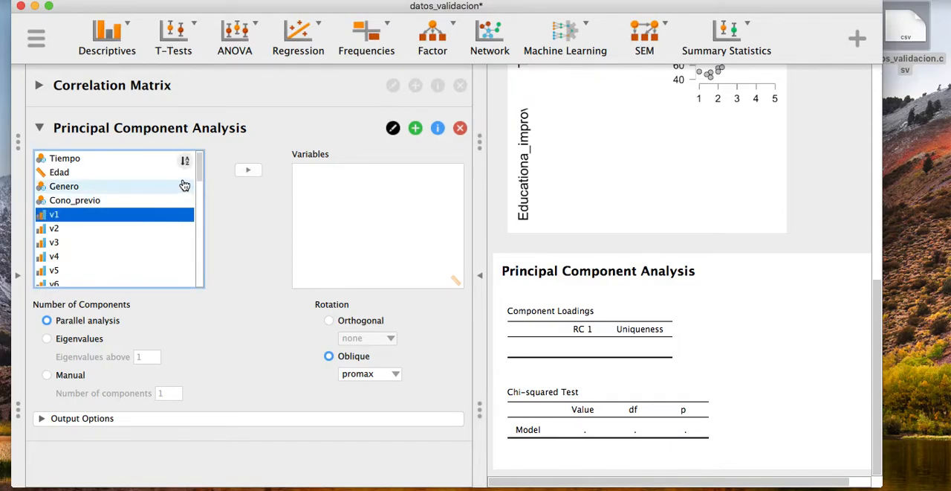
{"action": "scroll", "coordinate": [201, 184], "scroll_direction": "down", "scroll_amount": 2}
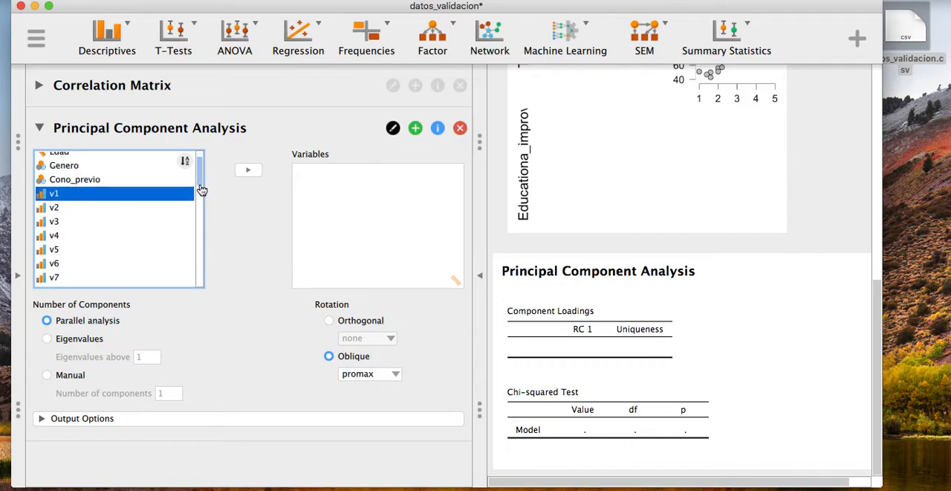
{"action": "scroll", "coordinate": [149, 195], "scroll_direction": "down", "scroll_amount": 3}
{"action": "scroll", "coordinate": [149, 195], "scroll_direction": "down", "scroll_amount": 2}
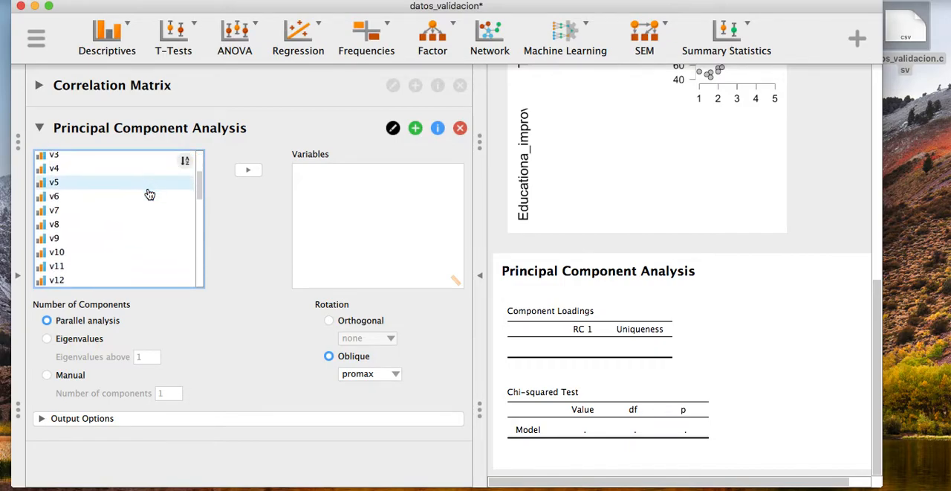
{"action": "scroll", "coordinate": [150, 194], "scroll_direction": "up", "scroll_amount": 2}
{"action": "scroll", "coordinate": [150, 195], "scroll_direction": "down", "scroll_amount": 6}
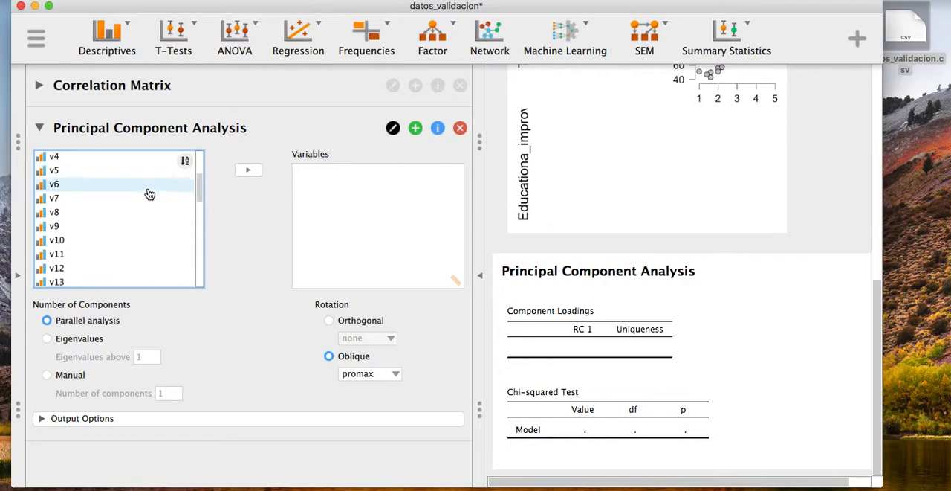
{"action": "scroll", "coordinate": [149, 194], "scroll_direction": "down", "scroll_amount": 3}
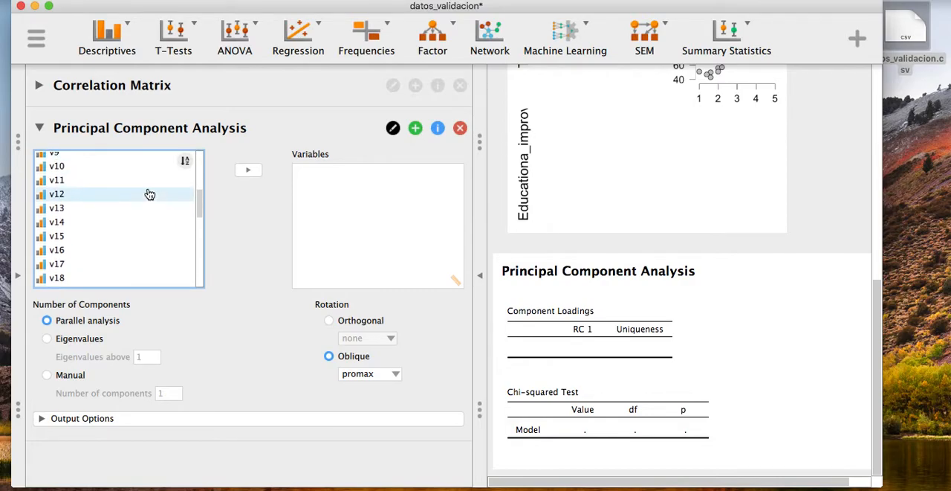
{"action": "scroll", "coordinate": [150, 194], "scroll_direction": "down", "scroll_amount": 7}
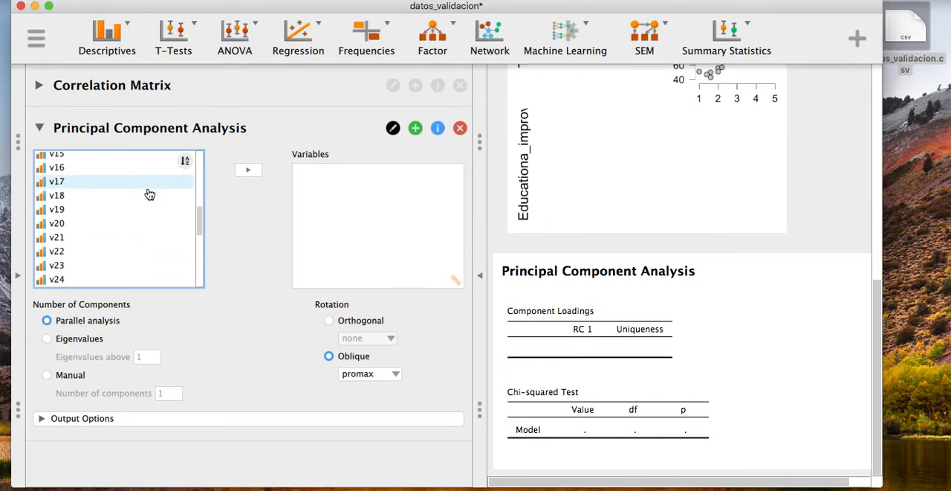
{"action": "scroll", "coordinate": [150, 194], "scroll_direction": "down", "scroll_amount": 8}
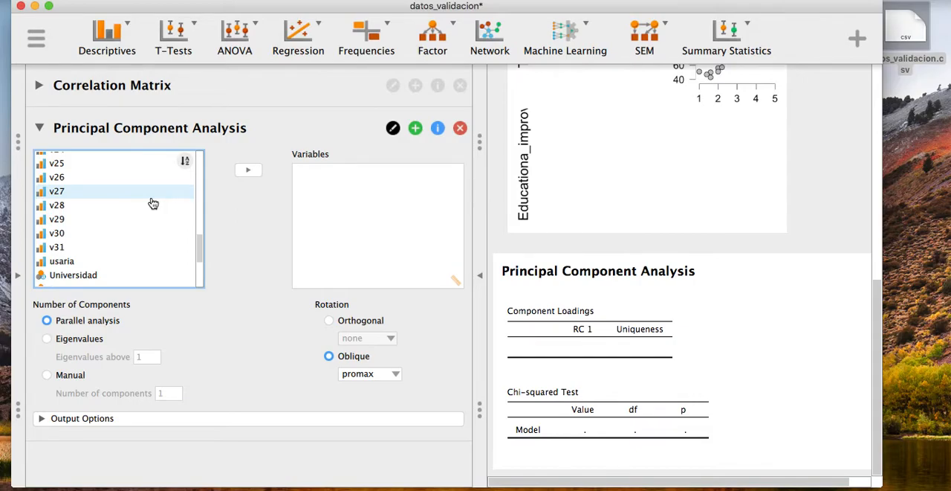
{"action": "left_click", "coordinate": [115, 248], "text": "shift"}
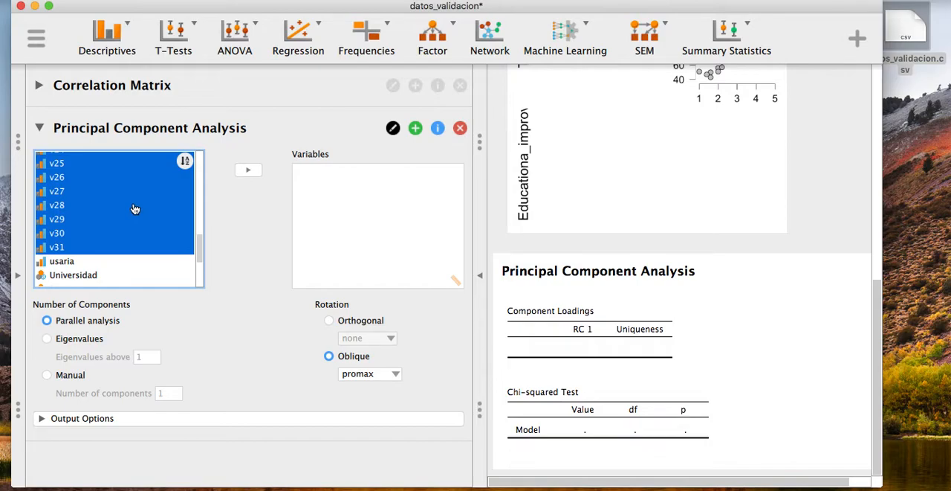
{"action": "left_click", "coordinate": [247, 170]}
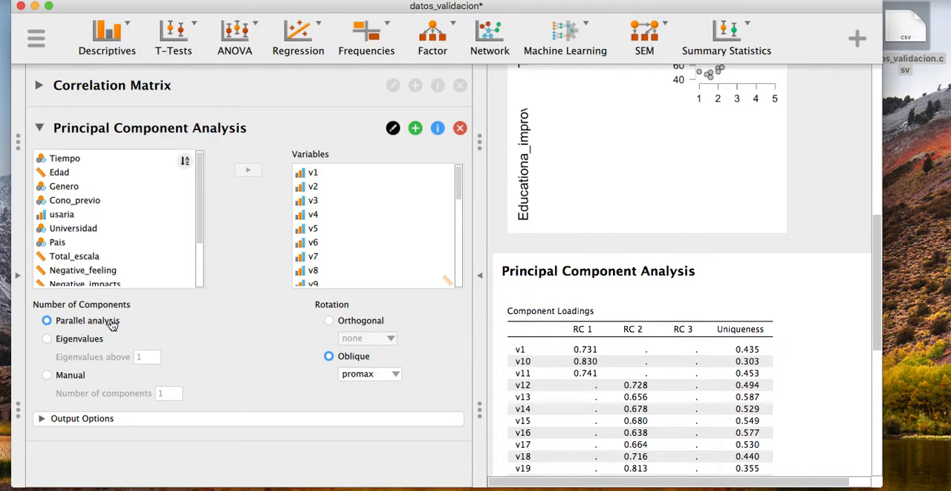
Step: Base the number of components on eigenvalues above 1, briefly trying the manual option with 1 component
{"action": "left_click", "coordinate": [48, 341]}
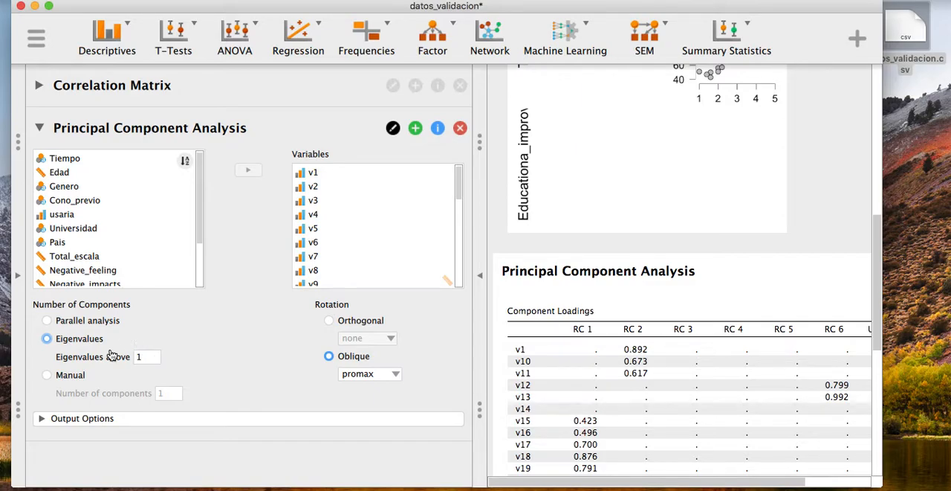
{"action": "left_click", "coordinate": [77, 376]}
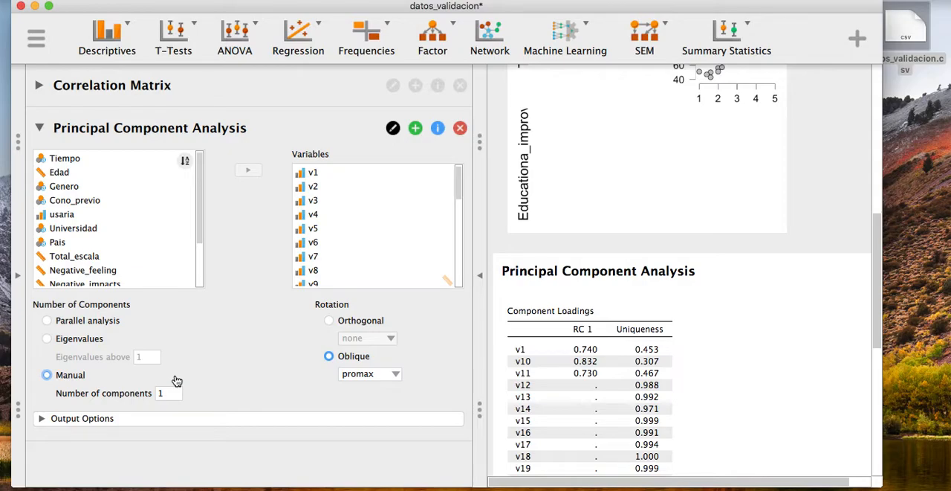
{"action": "left_click", "coordinate": [67, 341]}
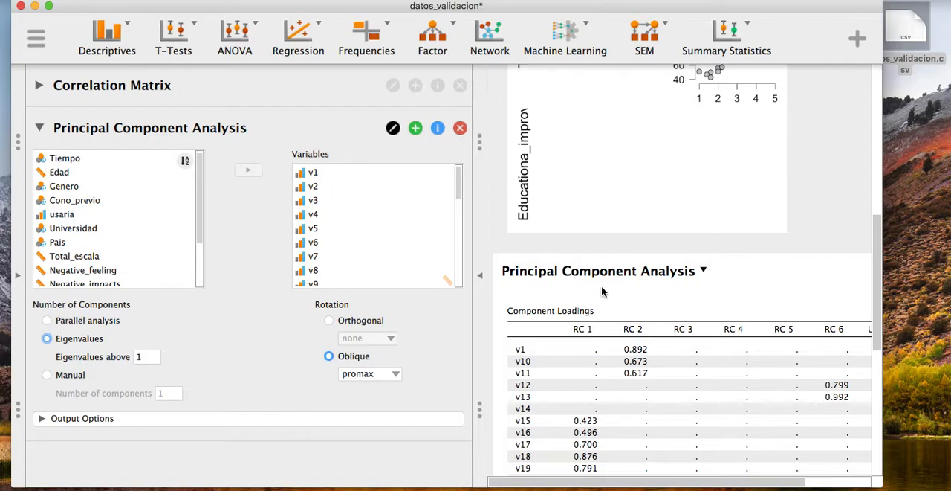
Step: Widen the results and examine the promax-rotated component loadings, the uniqueness values and the Chi-squared Test table
{"action": "scroll", "coordinate": [612, 289], "scroll_direction": "down", "scroll_amount": 4}
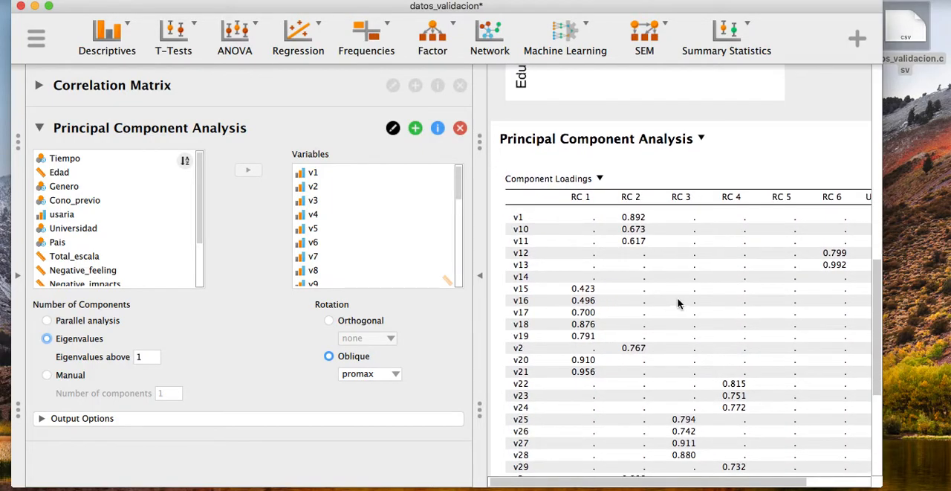
{"action": "left_click", "coordinate": [482, 287]}
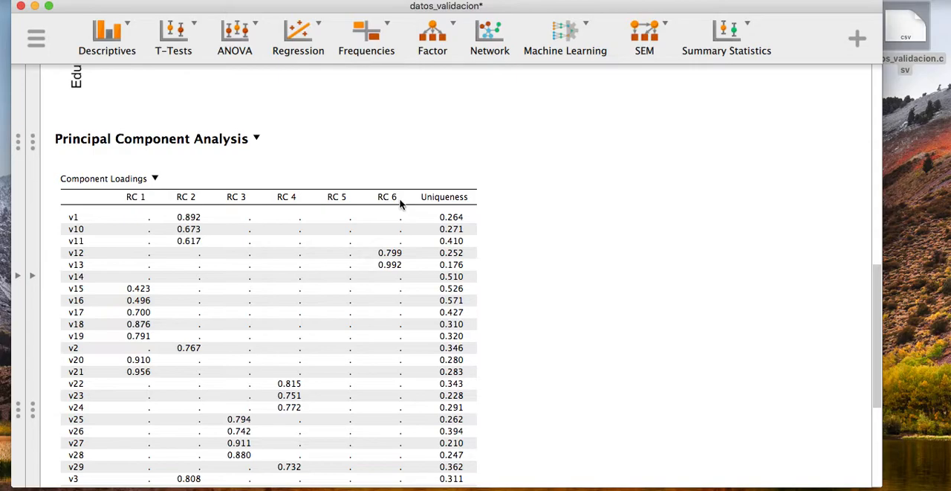
{"action": "scroll", "coordinate": [435, 213], "scroll_direction": "down", "scroll_amount": 3}
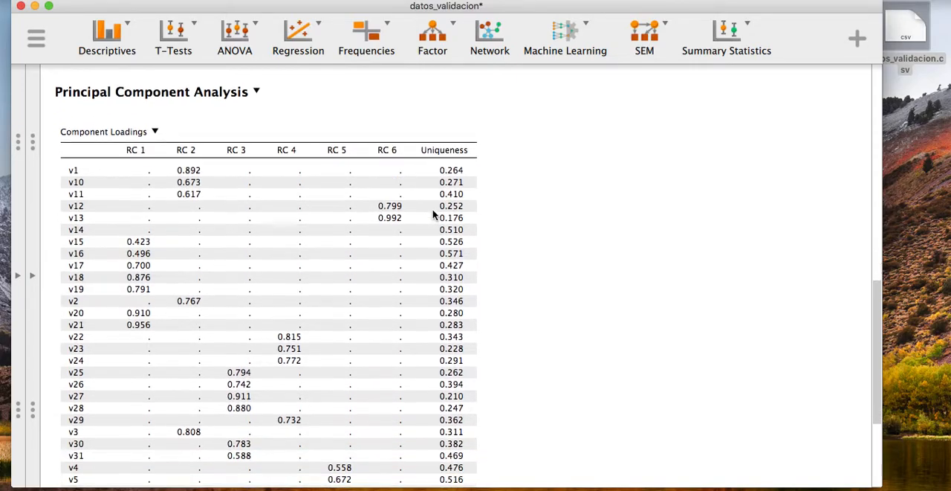
{"action": "scroll", "coordinate": [435, 213], "scroll_direction": "down", "scroll_amount": 3}
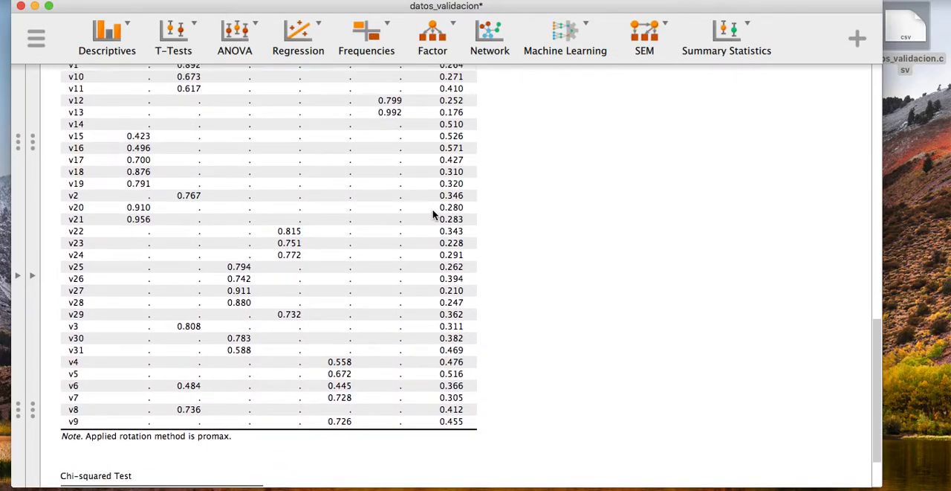
{"action": "scroll", "coordinate": [433, 214], "scroll_direction": "down", "scroll_amount": 4}
{"action": "scroll", "coordinate": [434, 214], "scroll_direction": "up", "scroll_amount": 5}
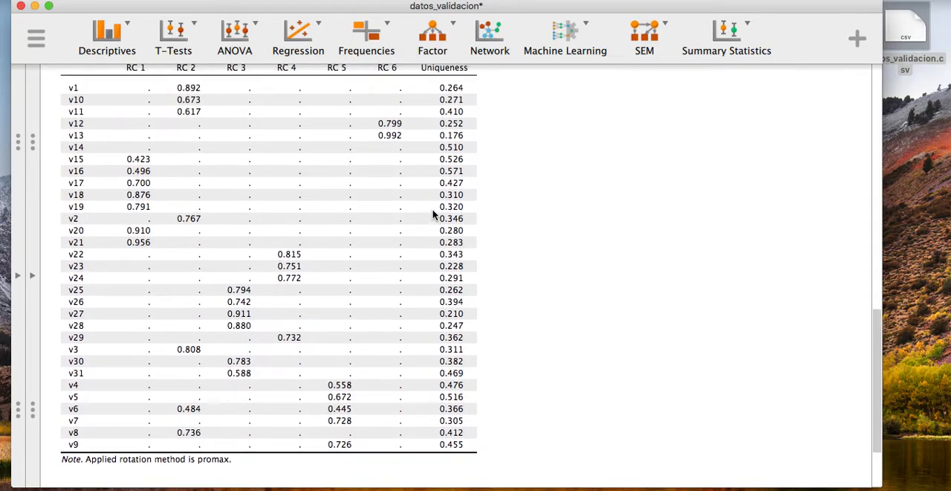
{"action": "scroll", "coordinate": [435, 214], "scroll_direction": "down", "scroll_amount": 4}
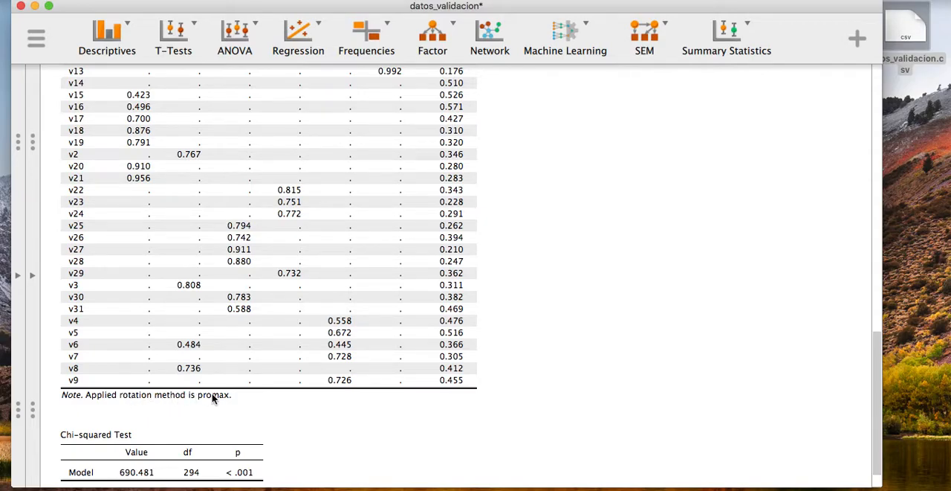
{"action": "scroll", "coordinate": [212, 398], "scroll_direction": "up", "scroll_amount": 5}
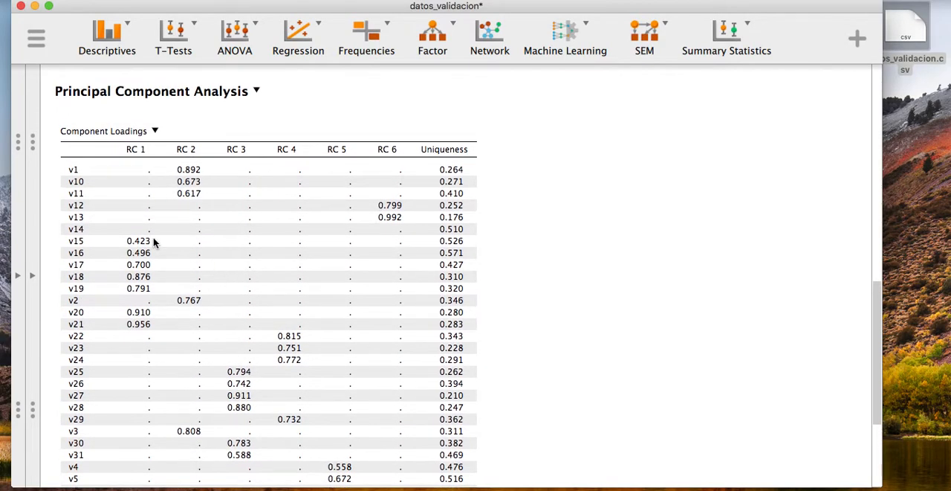
{"action": "scroll", "coordinate": [153, 241], "scroll_direction": "down", "scroll_amount": 1}
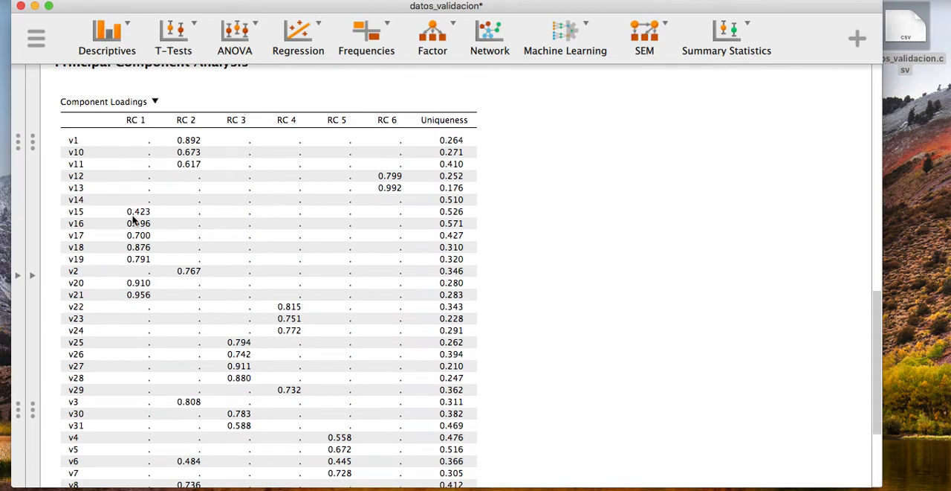
{"action": "scroll", "coordinate": [136, 216], "scroll_direction": "down", "scroll_amount": 1}
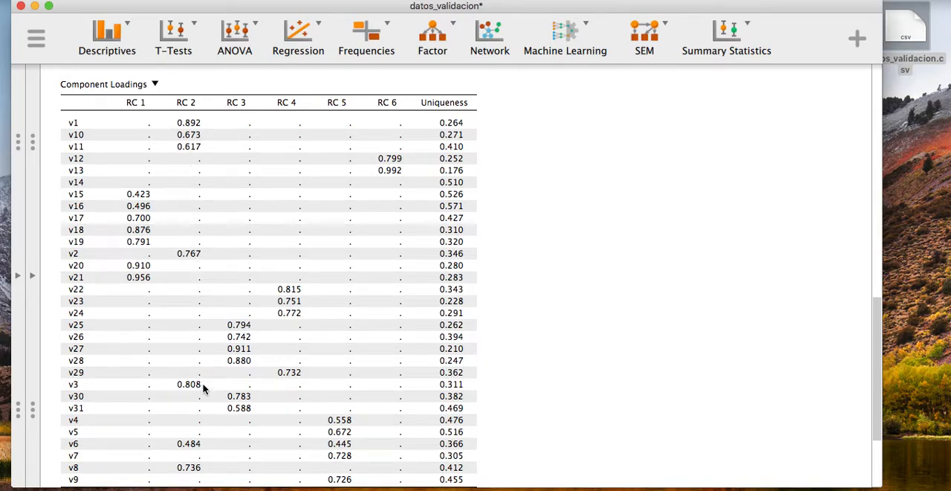
{"action": "scroll", "coordinate": [197, 446], "scroll_direction": "down", "scroll_amount": 3}
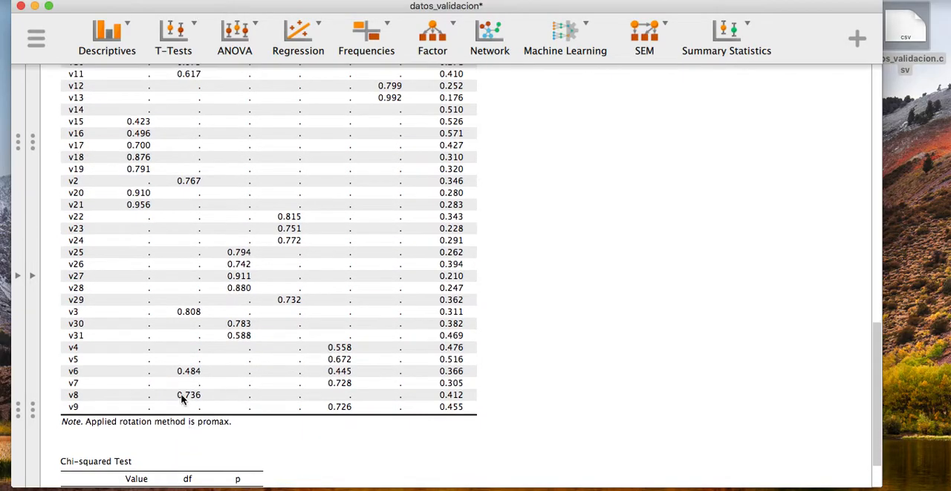
{"action": "scroll", "coordinate": [186, 394], "scroll_direction": "up", "scroll_amount": 2}
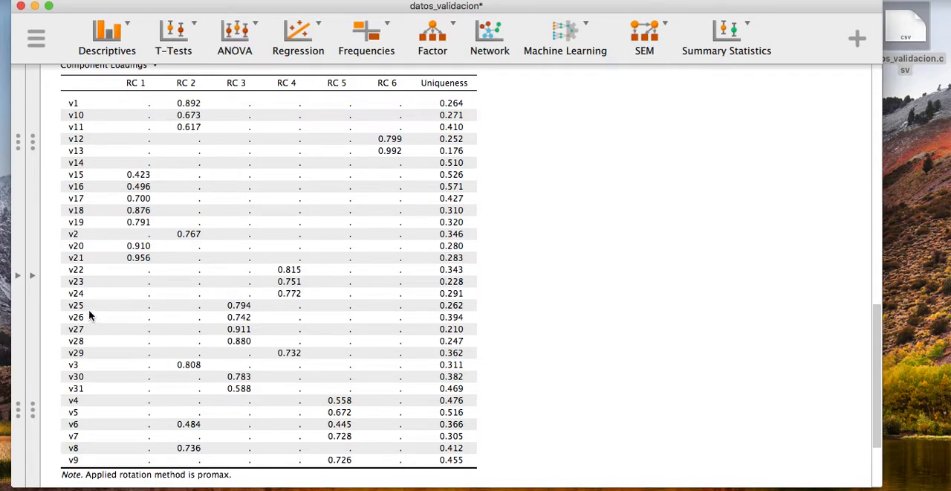
{"action": "scroll", "coordinate": [89, 316], "scroll_direction": "down", "scroll_amount": 4}
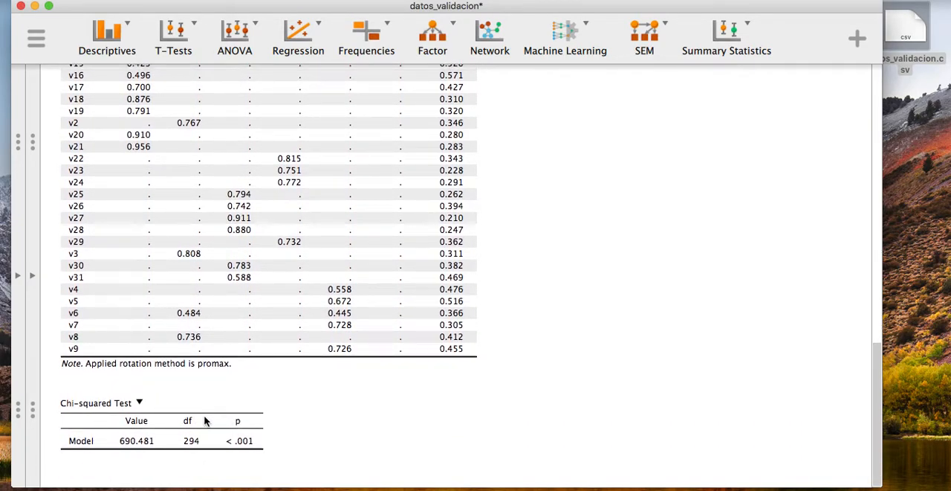
Step: Switch the rotation to Orthogonal with the method none and review the unrotated component loadings of all items
{"action": "left_click", "coordinate": [32, 277]}
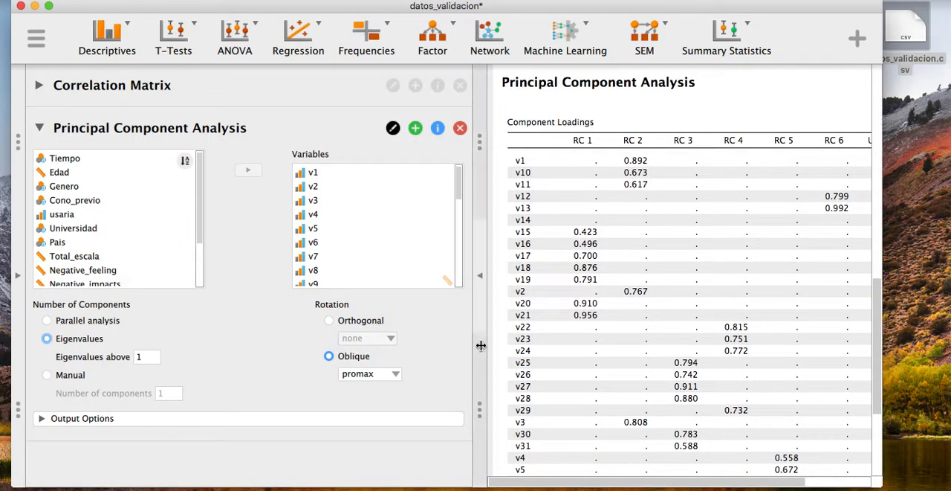
{"action": "left_click", "coordinate": [329, 322]}
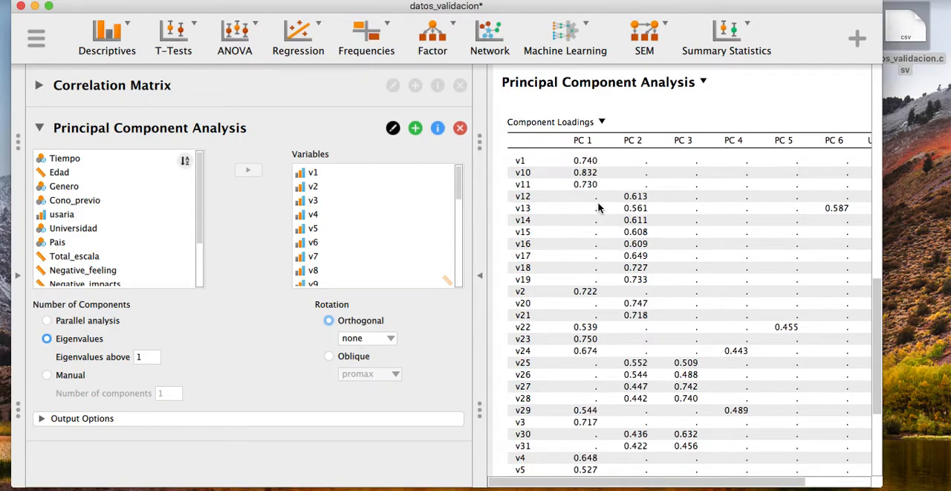
{"action": "scroll", "coordinate": [597, 207], "scroll_direction": "down", "scroll_amount": 5}
{"action": "scroll", "coordinate": [597, 208], "scroll_direction": "right", "scroll_amount": 3}
{"action": "scroll", "coordinate": [597, 207], "scroll_direction": "left", "scroll_amount": 3}
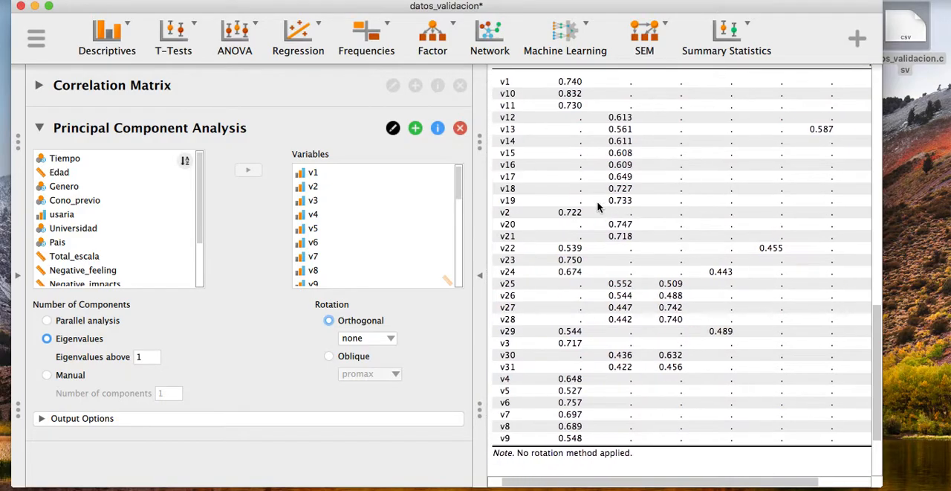
{"action": "left_click", "coordinate": [481, 275]}
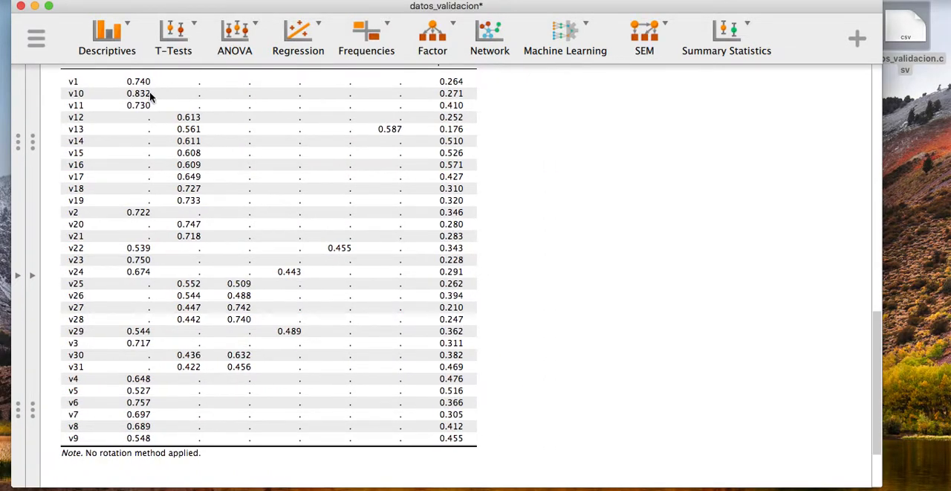
{"action": "scroll", "coordinate": [151, 98], "scroll_direction": "up", "scroll_amount": 2}
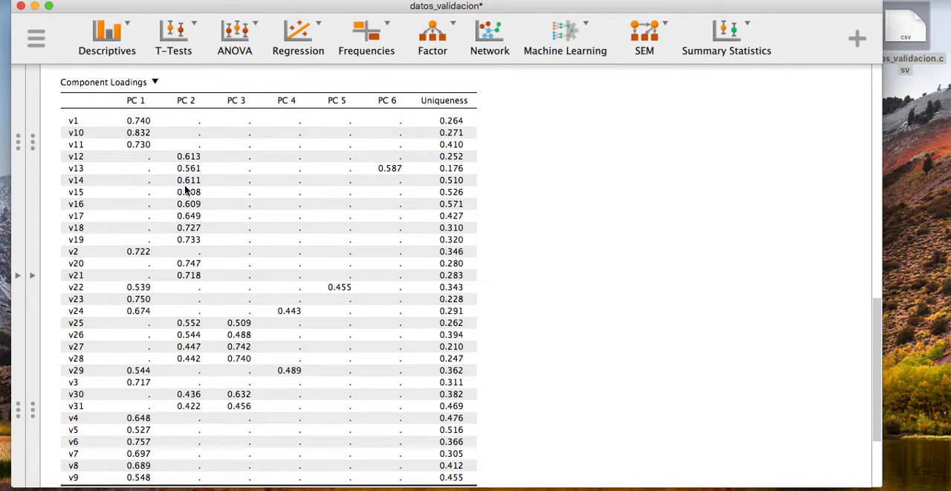
{"action": "left_click", "coordinate": [34, 273]}
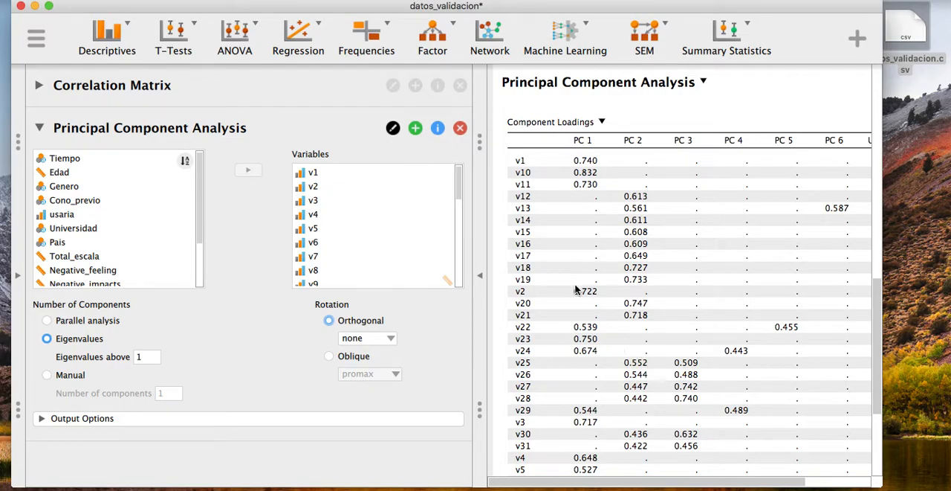
{"action": "scroll", "coordinate": [594, 301], "scroll_direction": "down", "scroll_amount": 4}
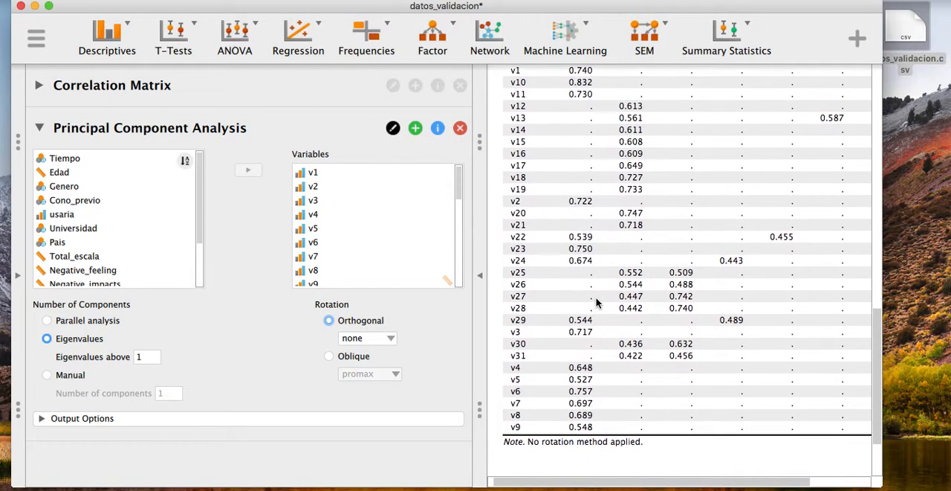
Step: Examine the unrotated loadings of all items on the six components, the uniqueness values and the note under the Component Loadings table
{"action": "scroll", "coordinate": [596, 303], "scroll_direction": "up", "scroll_amount": 5}
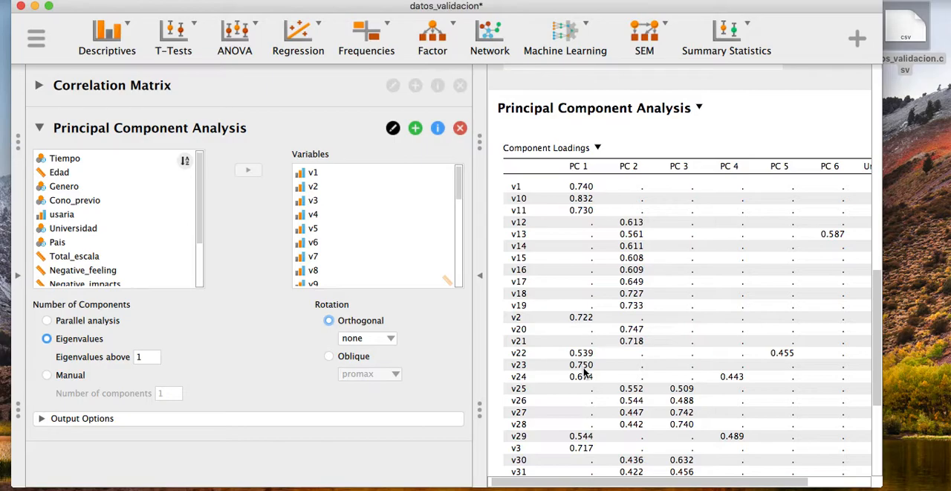
{"action": "scroll", "coordinate": [582, 380], "scroll_direction": "down", "scroll_amount": 3}
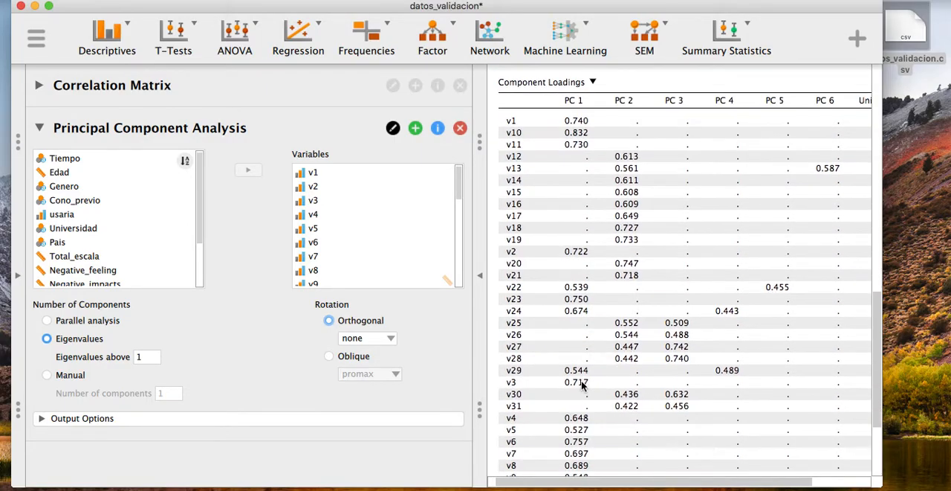
{"action": "scroll", "coordinate": [583, 384], "scroll_direction": "down", "scroll_amount": 2}
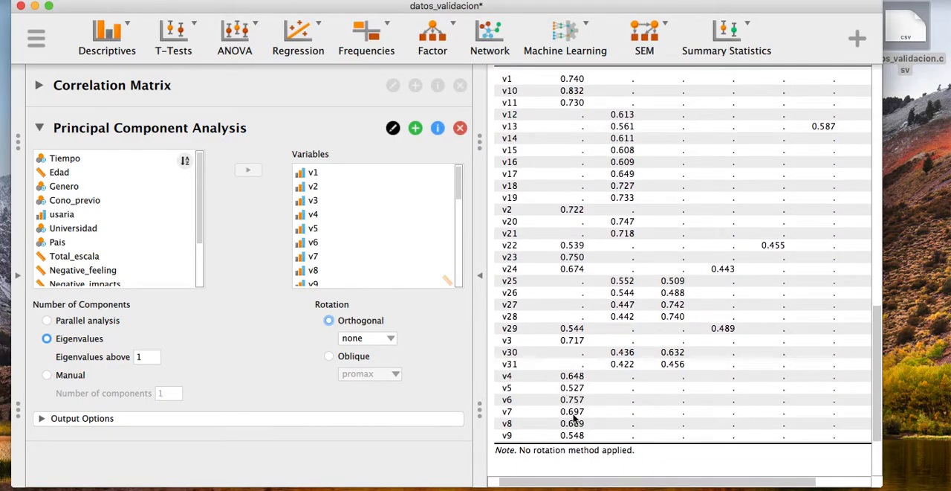
{"action": "scroll", "coordinate": [587, 294], "scroll_direction": "left", "scroll_amount": 2}
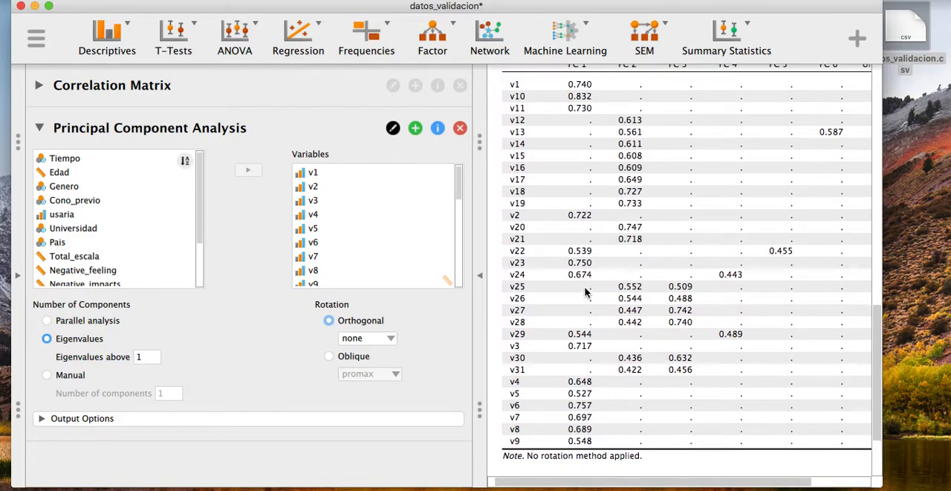
{"action": "scroll", "coordinate": [586, 293], "scroll_direction": "up", "scroll_amount": 3}
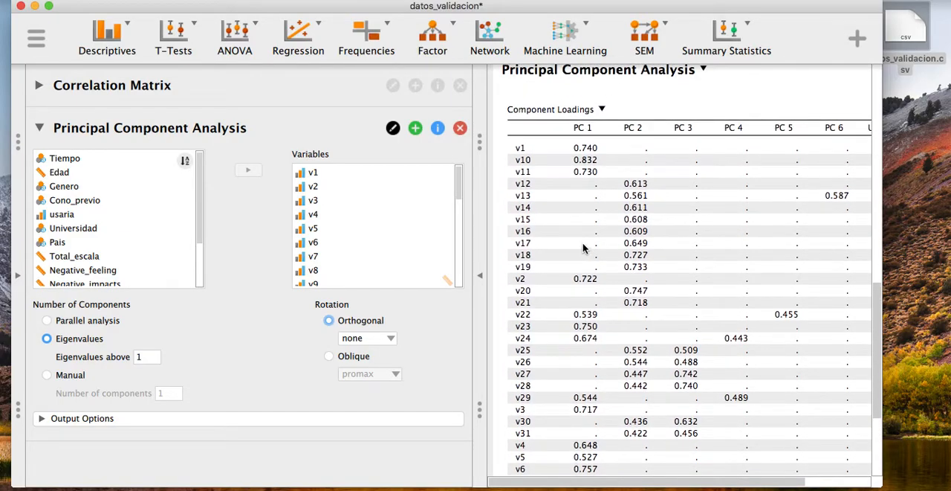
{"action": "scroll", "coordinate": [583, 242], "scroll_direction": "down", "scroll_amount": 1}
{"action": "scroll", "coordinate": [584, 248], "scroll_direction": "down", "scroll_amount": 1}
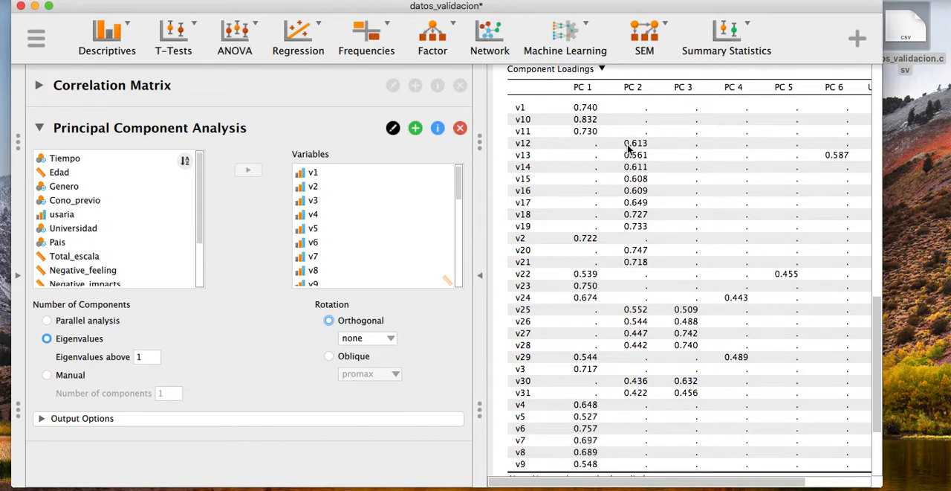
{"action": "scroll", "coordinate": [695, 170], "scroll_direction": "right", "scroll_amount": 3}
{"action": "scroll", "coordinate": [694, 170], "scroll_direction": "left", "scroll_amount": 4}
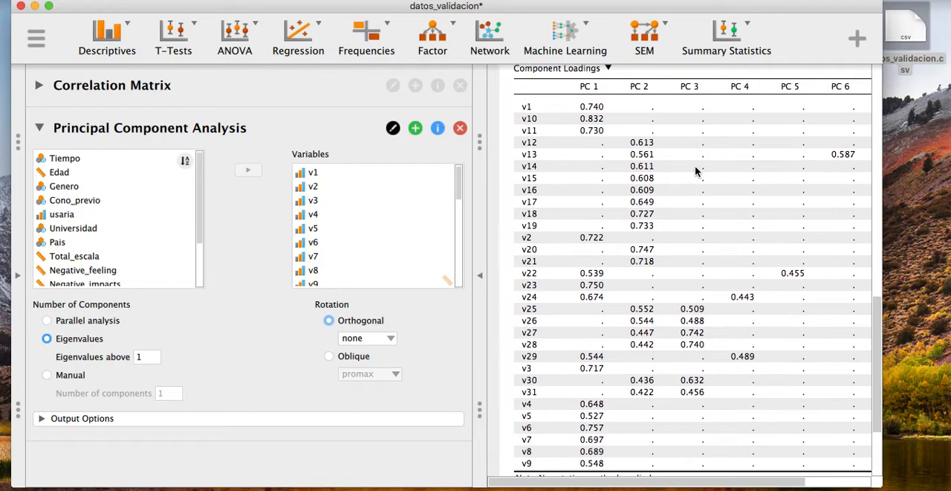
{"action": "scroll", "coordinate": [695, 171], "scroll_direction": "down", "scroll_amount": 1}
{"action": "scroll", "coordinate": [695, 171], "scroll_direction": "right", "scroll_amount": 2}
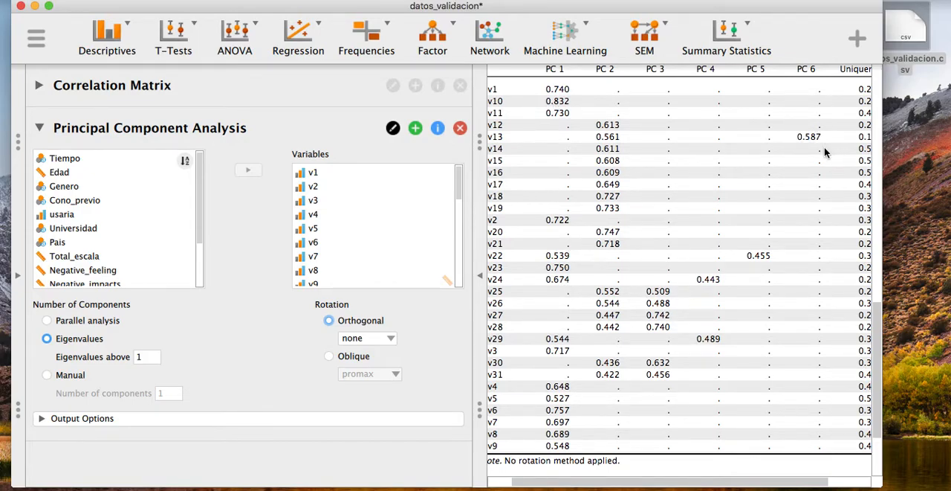
{"action": "scroll", "coordinate": [823, 147], "scroll_direction": "left", "scroll_amount": 2}
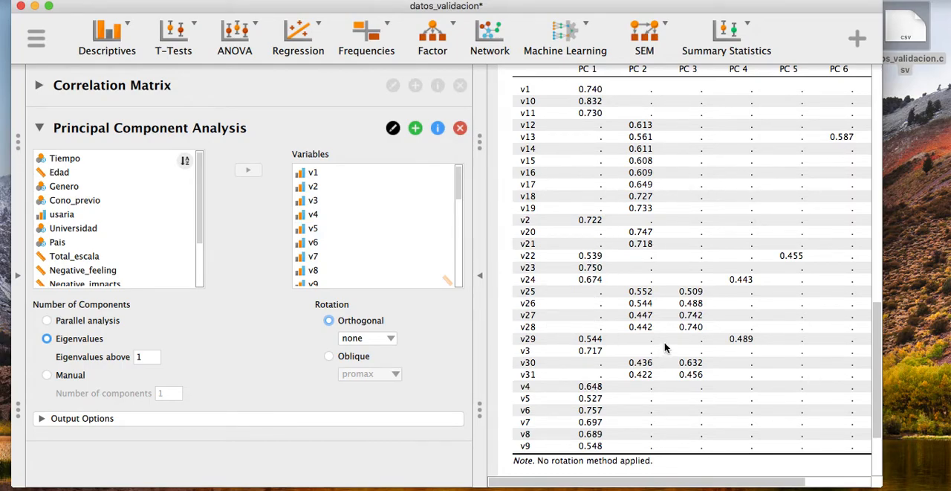
{"action": "scroll", "coordinate": [639, 130], "scroll_direction": "up", "scroll_amount": 3}
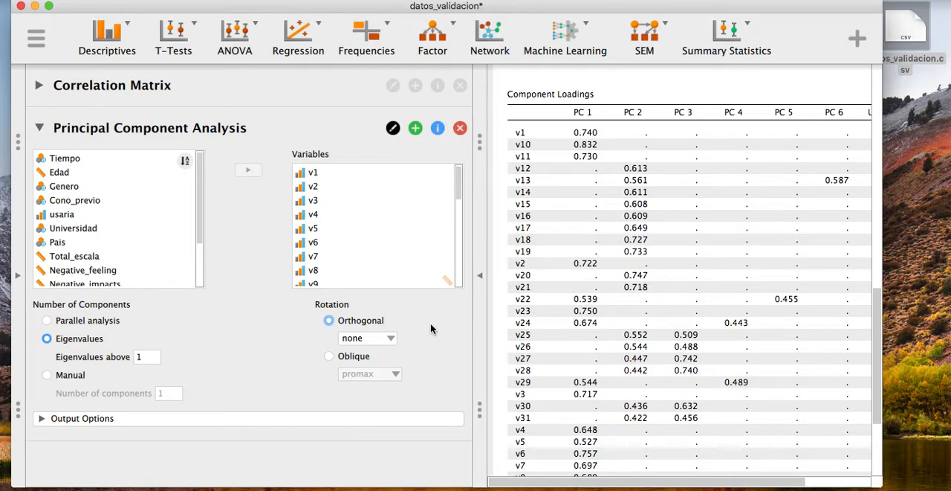
Step: Apply the varimax and quartimax orthogonal rotations in turn to compare their component loadings
{"action": "left_click", "coordinate": [388, 339]}
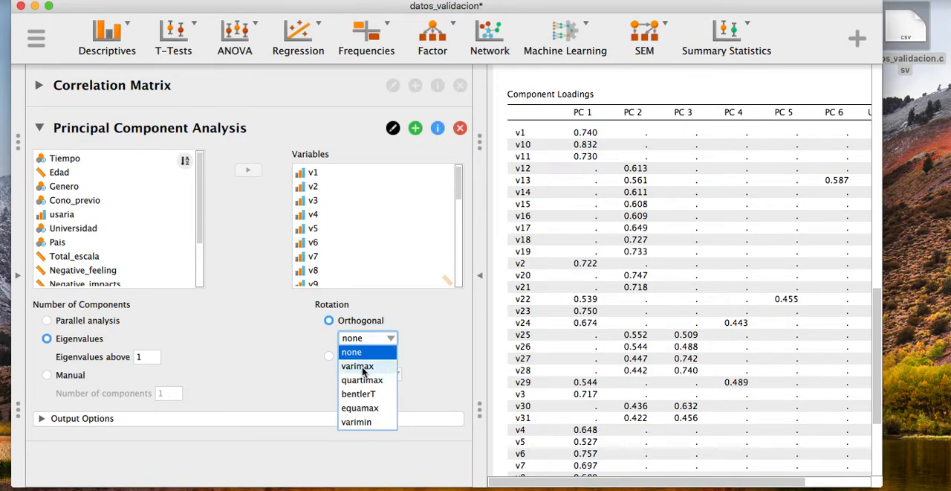
{"action": "left_click", "coordinate": [361, 367]}
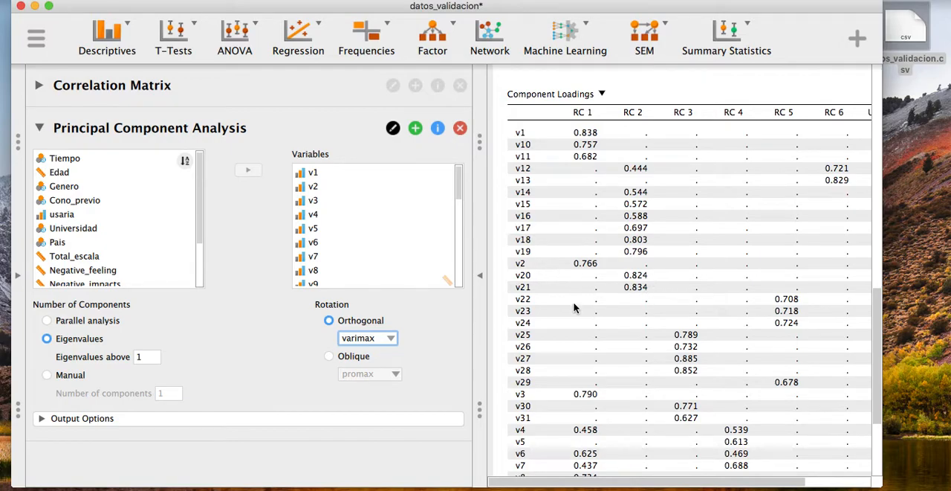
{"action": "left_click", "coordinate": [389, 340]}
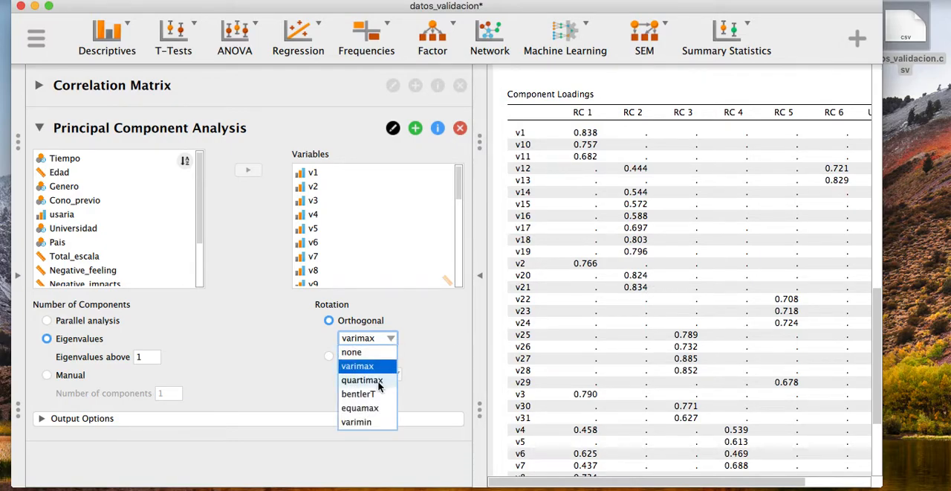
{"action": "left_click", "coordinate": [379, 386]}
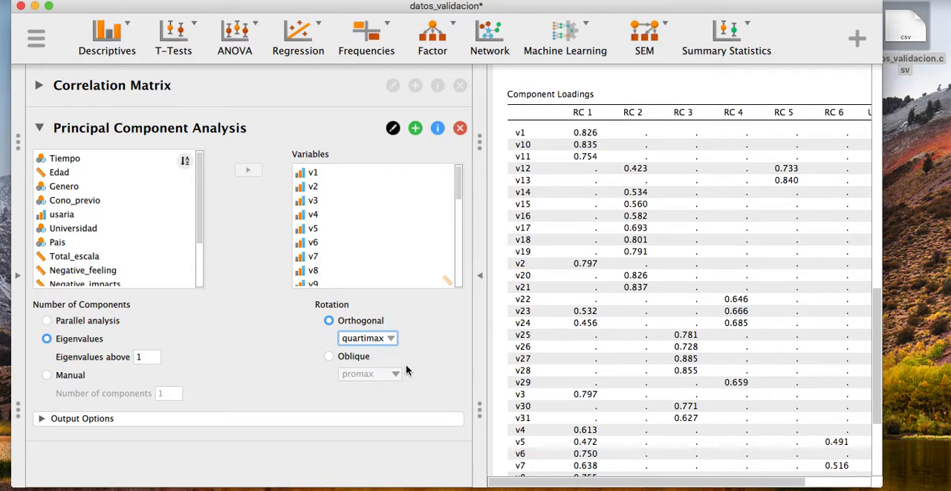
Step: Try the bentlerT and equamax orthogonal rotations in turn and review the component loadings of each
{"action": "left_click", "coordinate": [389, 339]}
{"action": "left_click", "coordinate": [374, 397]}
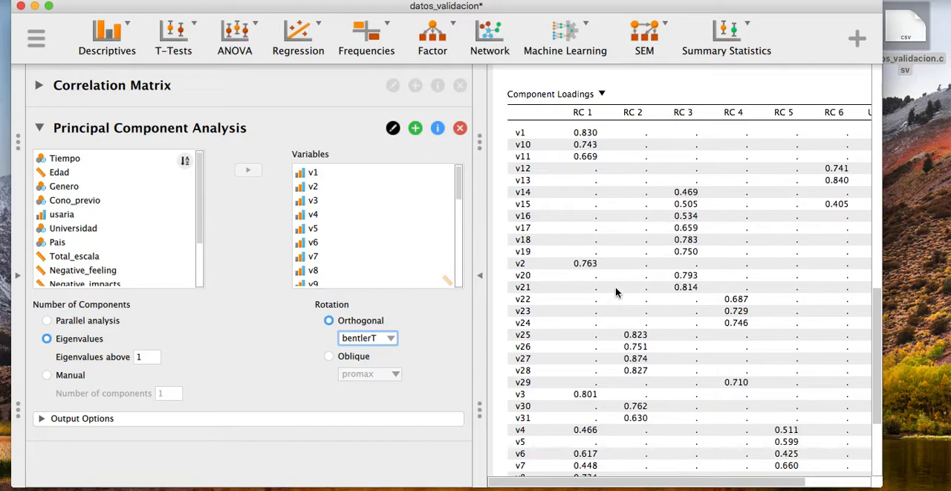
{"action": "scroll", "coordinate": [613, 258], "scroll_direction": "down", "scroll_amount": 3}
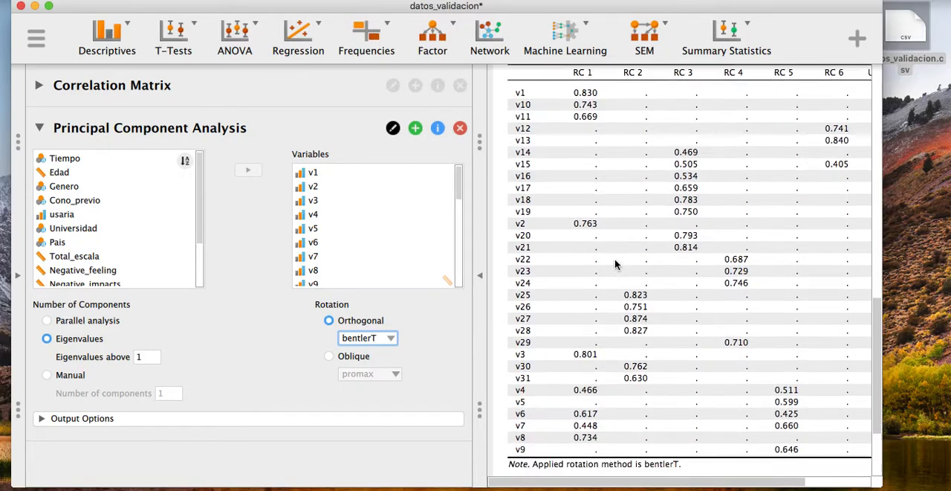
{"action": "left_click", "coordinate": [386, 339]}
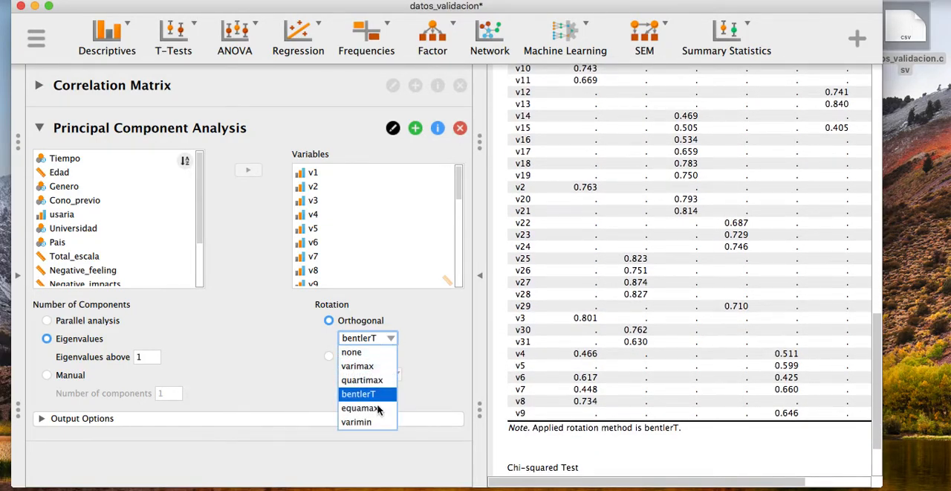
{"action": "left_click", "coordinate": [379, 408]}
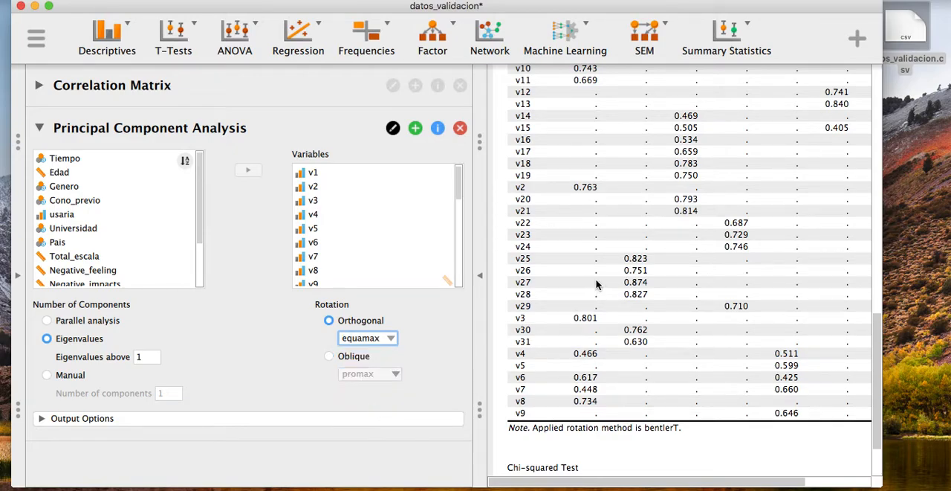
{"action": "scroll", "coordinate": [589, 278], "scroll_direction": "up", "scroll_amount": 2}
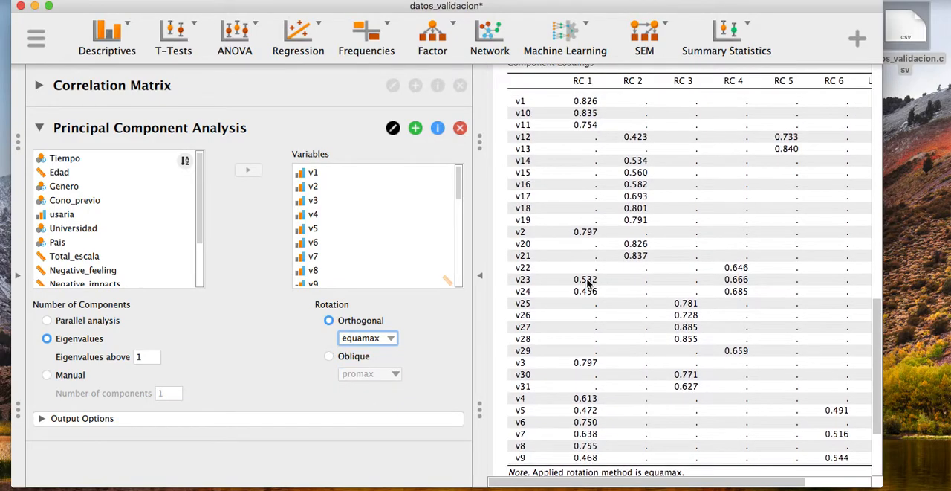
Step: Try the varimin orthogonal rotation and check the Component Loadings and Chi-squared Test tables
{"action": "left_click", "coordinate": [388, 338]}
{"action": "left_click", "coordinate": [382, 423]}
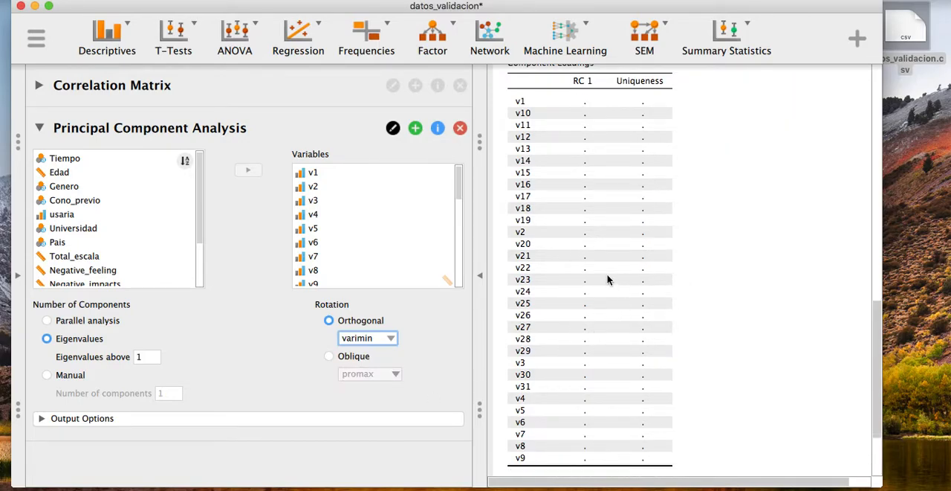
{"action": "scroll", "coordinate": [607, 275], "scroll_direction": "up", "scroll_amount": 2}
{"action": "scroll", "coordinate": [607, 275], "scroll_direction": "down", "scroll_amount": 5}
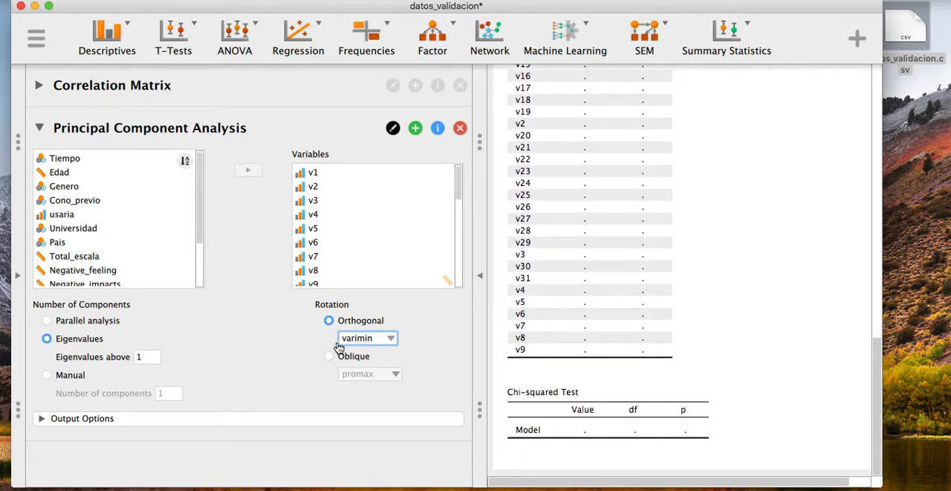
Step: Set the orthogonal rotation method back to none and review the unrotated component loadings
{"action": "left_click", "coordinate": [390, 338]}
{"action": "left_click", "coordinate": [379, 353]}
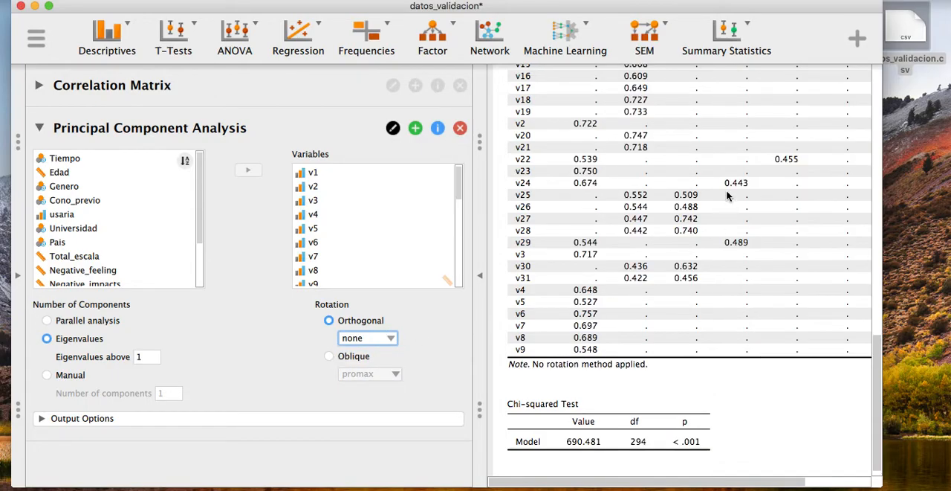
{"action": "scroll", "coordinate": [671, 237], "scroll_direction": "up", "scroll_amount": 3}
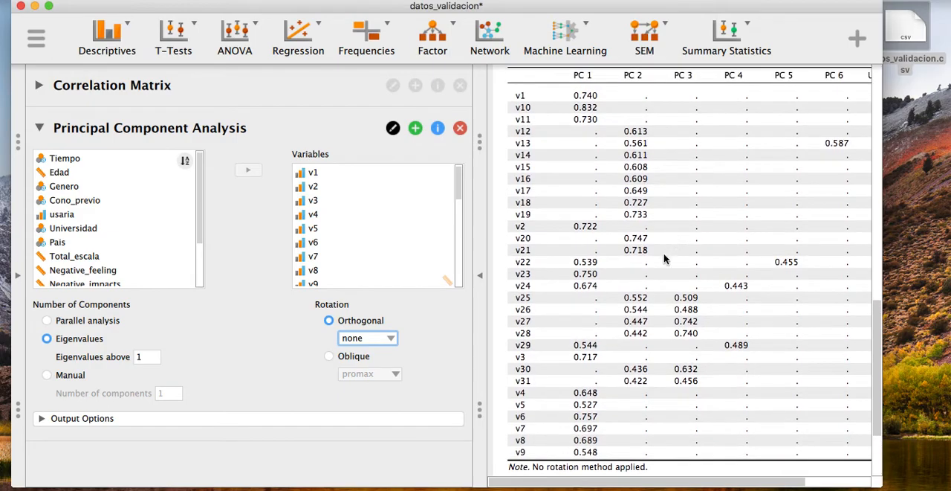
Step: Switch the rotation to Oblique and set its method to oblimin
{"action": "left_click", "coordinate": [346, 357]}
{"action": "left_click", "coordinate": [394, 375]}
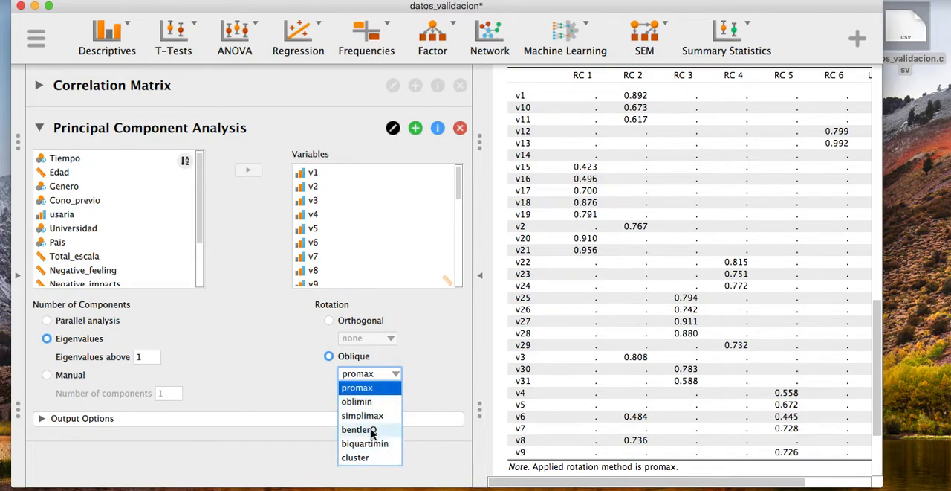
{"action": "left_click", "coordinate": [369, 402]}
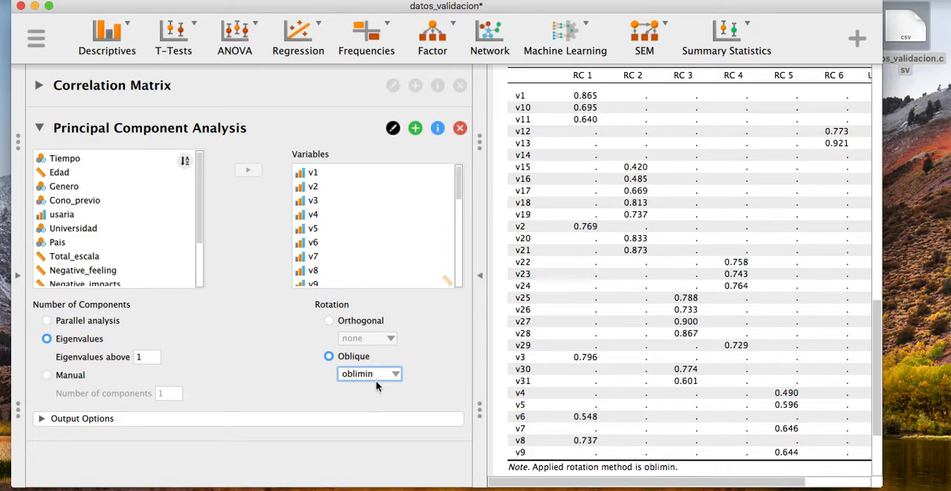
Step: Switch the rotation to Orthogonal with the varimax method and review its component loadings, uniqueness values and Chi-squared Test table
{"action": "left_click", "coordinate": [345, 323]}
{"action": "left_click", "coordinate": [379, 340]}
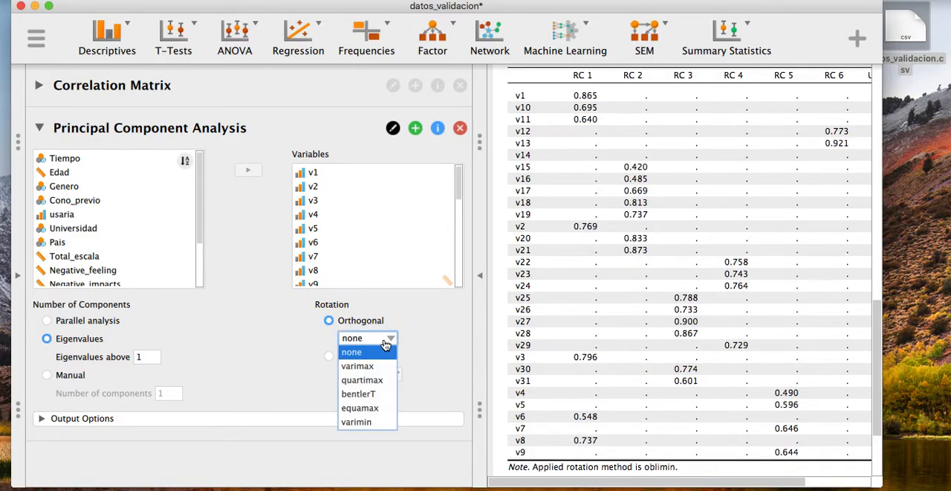
{"action": "left_click", "coordinate": [381, 365]}
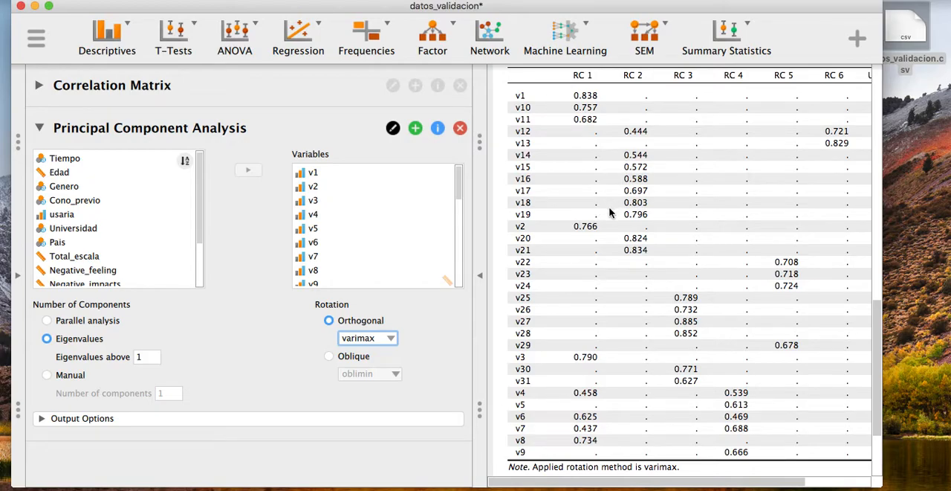
{"action": "scroll", "coordinate": [629, 279], "scroll_direction": "down", "scroll_amount": 3}
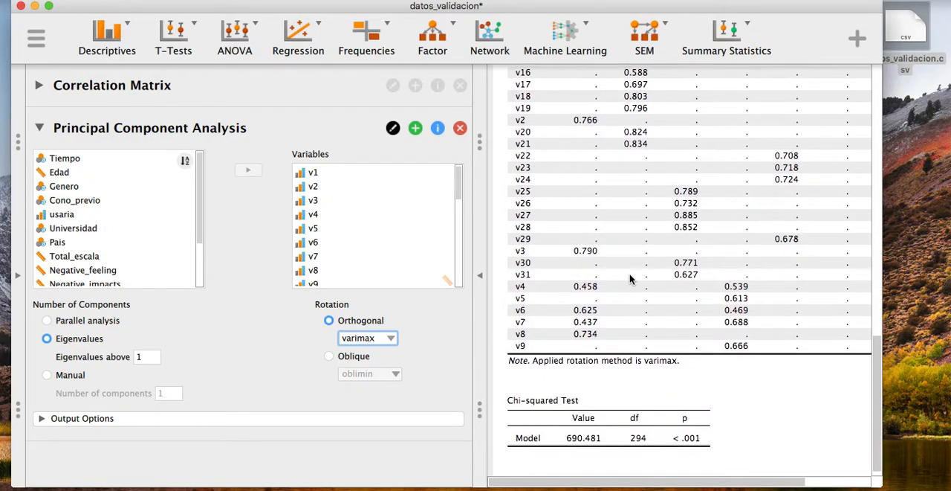
{"action": "scroll", "coordinate": [629, 278], "scroll_direction": "down", "scroll_amount": 1}
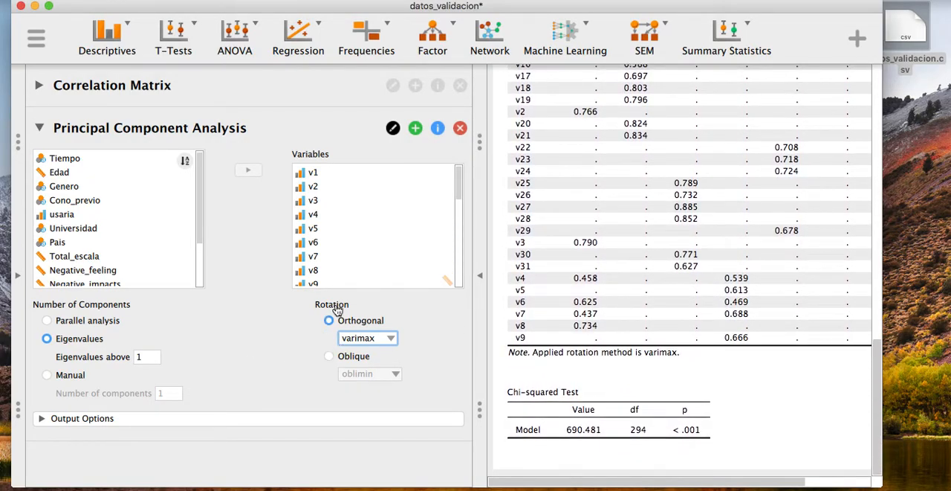
{"action": "scroll", "coordinate": [612, 173], "scroll_direction": "up", "scroll_amount": 4}
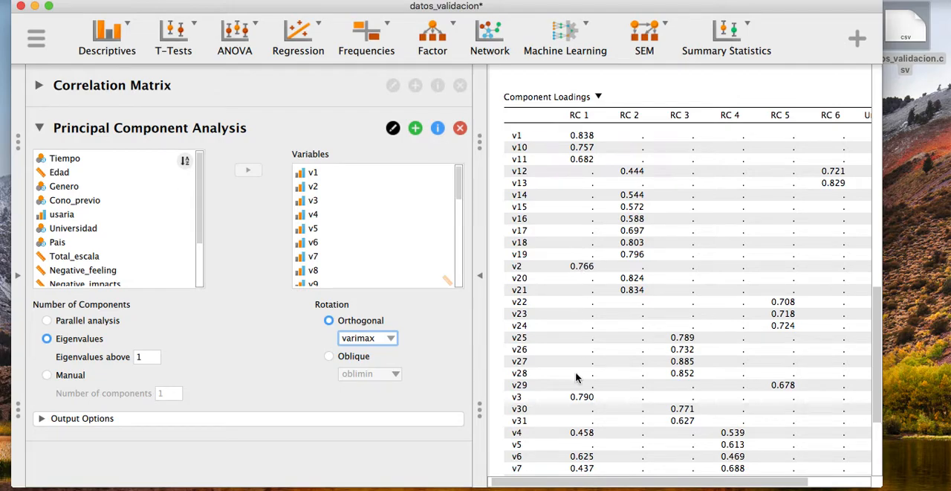
{"action": "scroll", "coordinate": [574, 405], "scroll_direction": "down", "scroll_amount": 2}
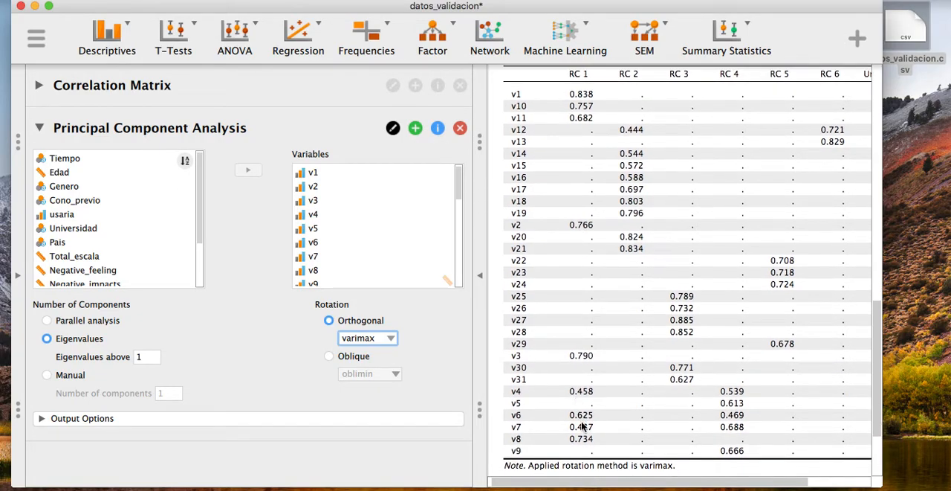
{"action": "scroll", "coordinate": [643, 135], "scroll_direction": "up", "scroll_amount": 2}
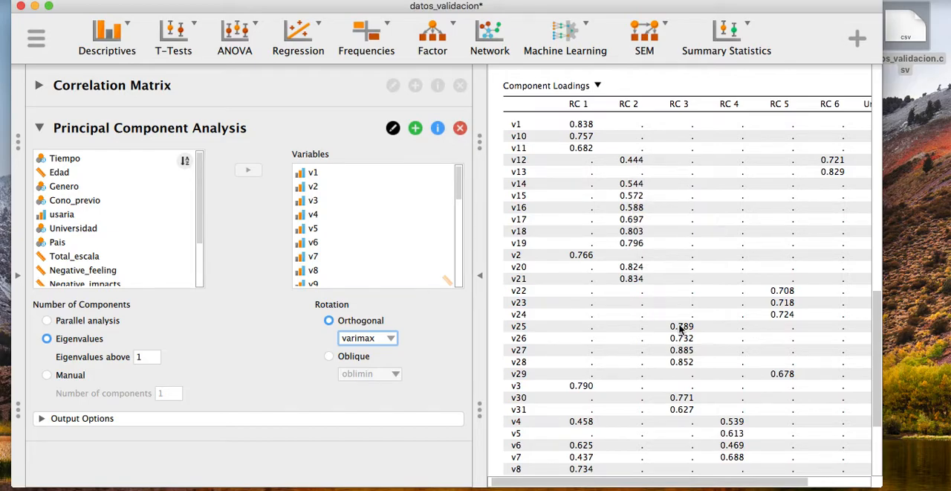
{"action": "scroll", "coordinate": [676, 333], "scroll_direction": "right", "scroll_amount": 3}
{"action": "scroll", "coordinate": [557, 256], "scroll_direction": "left", "scroll_amount": 1}
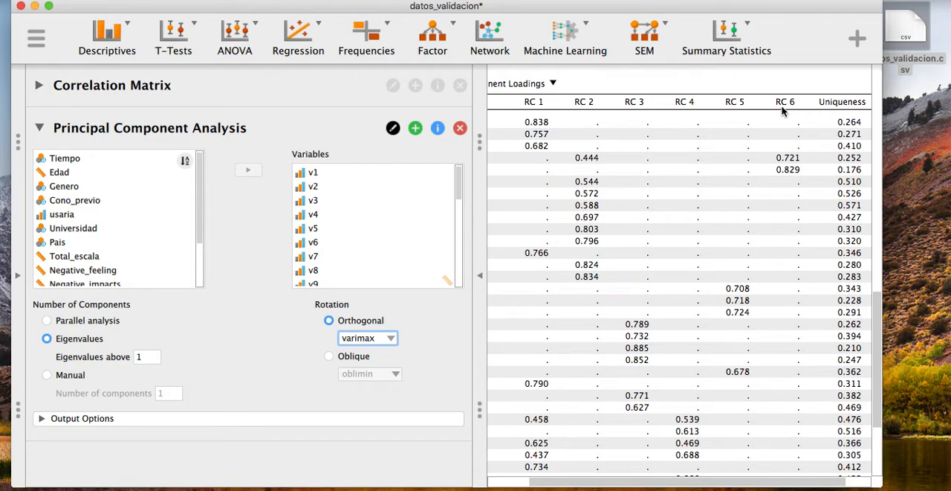
{"action": "scroll", "coordinate": [783, 111], "scroll_direction": "right", "scroll_amount": 1}
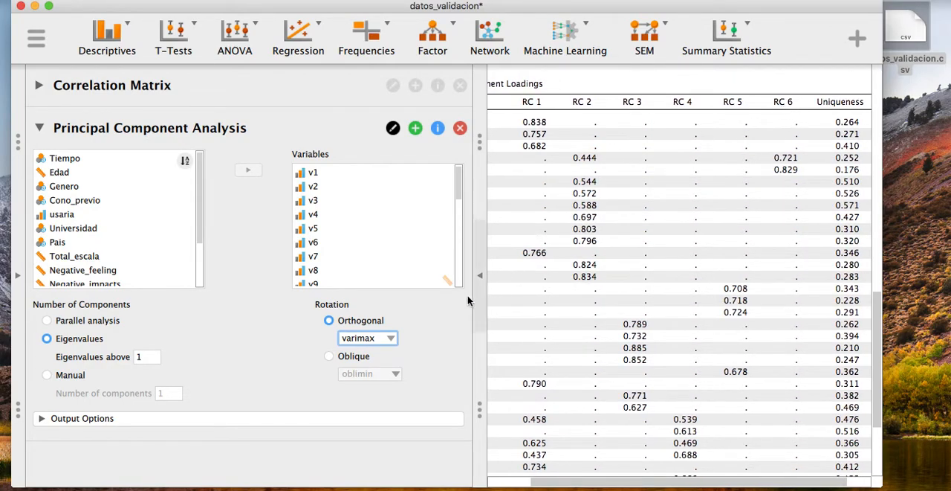
Step: Change the orthogonal rotation method from varimax to none
{"action": "left_click", "coordinate": [396, 338]}
{"action": "left_click", "coordinate": [377, 354]}
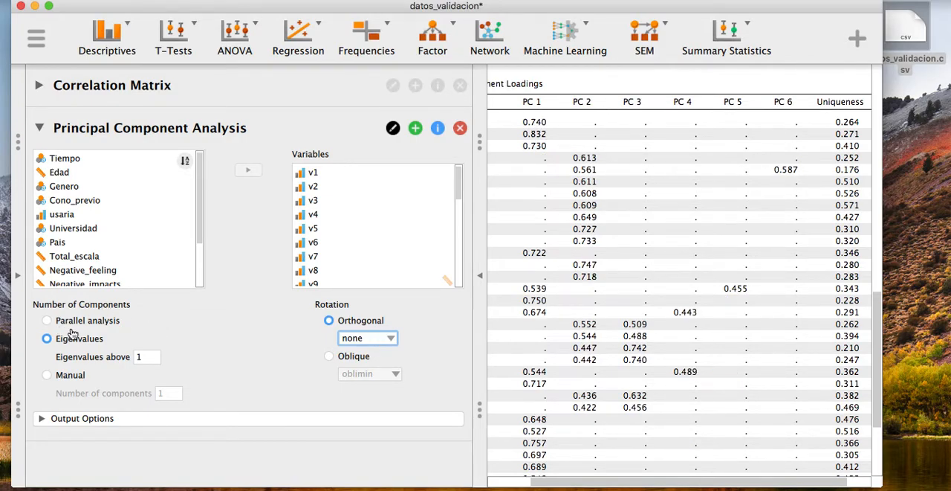
Step: Set the orthogonal rotation method to varimax and expand the analysis's output options
{"action": "left_click", "coordinate": [373, 337]}
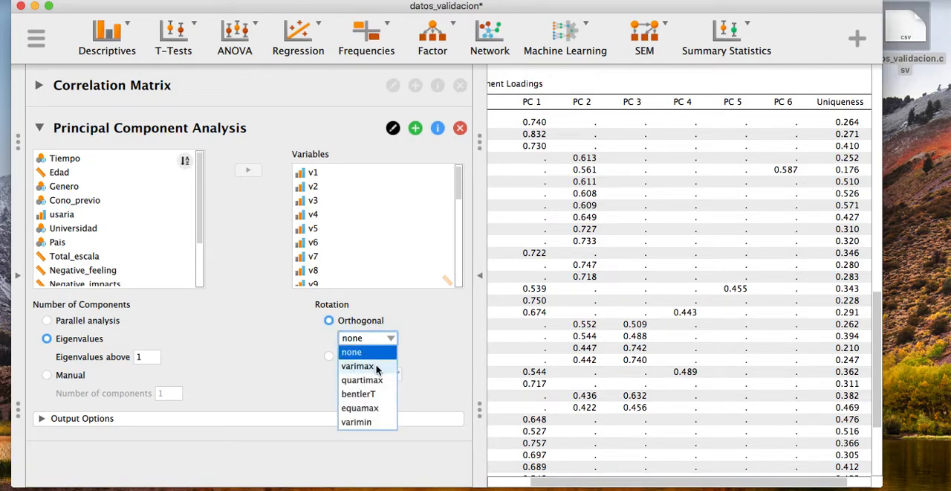
{"action": "left_click", "coordinate": [377, 366]}
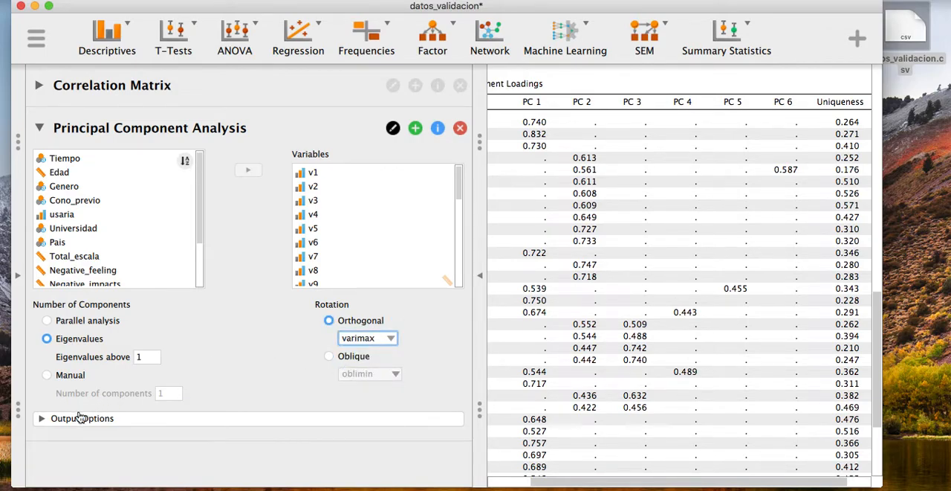
{"action": "left_click", "coordinate": [42, 417]}
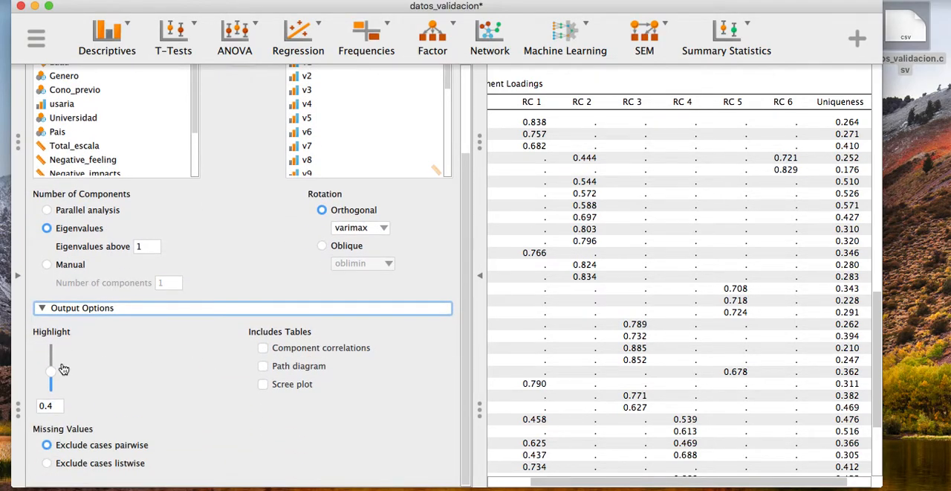
Step: Lower the loadings highlight threshold to 0 to view every component loading, and return it to 0.4
{"action": "left_click_drag", "start_coordinate": [51, 371], "coordinate": [52, 393]}
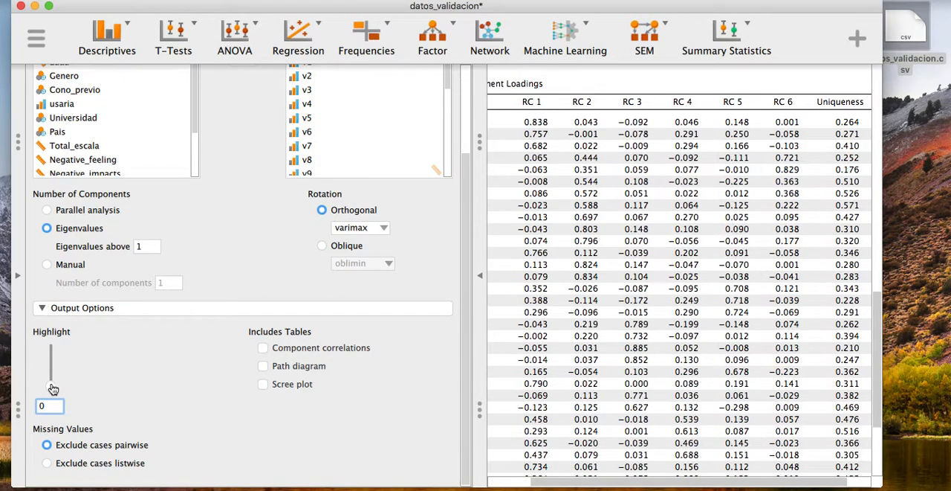
{"action": "scroll", "coordinate": [613, 292], "scroll_direction": "left", "scroll_amount": 3}
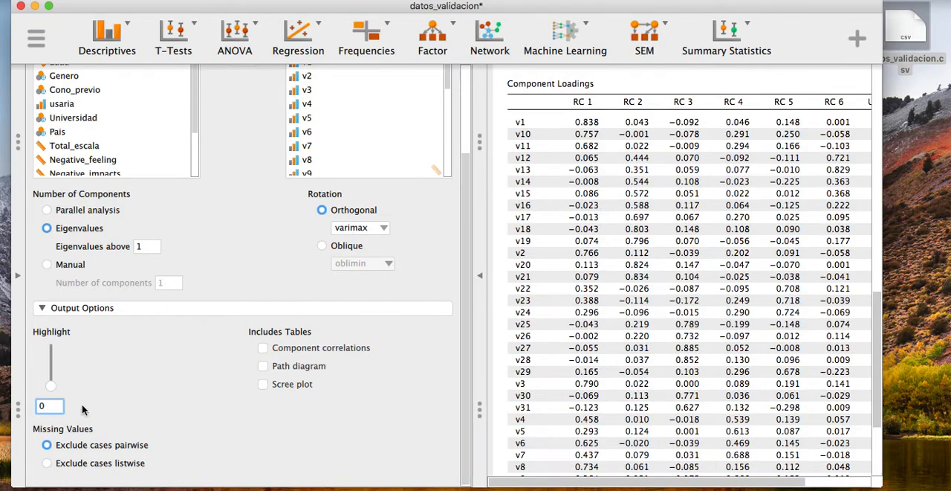
{"action": "left_click_drag", "start_coordinate": [51, 385], "coordinate": [50, 373]}
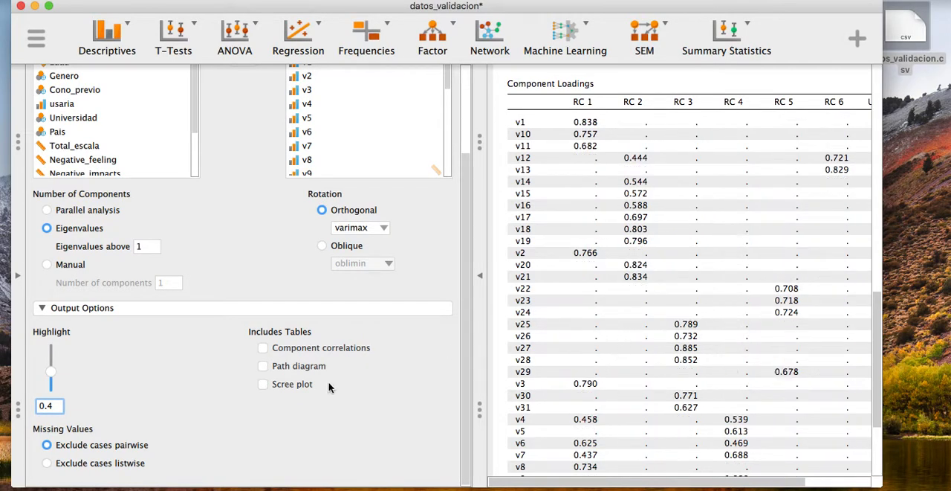
Step: Add the scree plot to the output and examine it below the Chi-squared Test table
{"action": "left_click", "coordinate": [264, 387]}
{"action": "scroll", "coordinate": [731, 293], "scroll_direction": "down", "scroll_amount": 10}
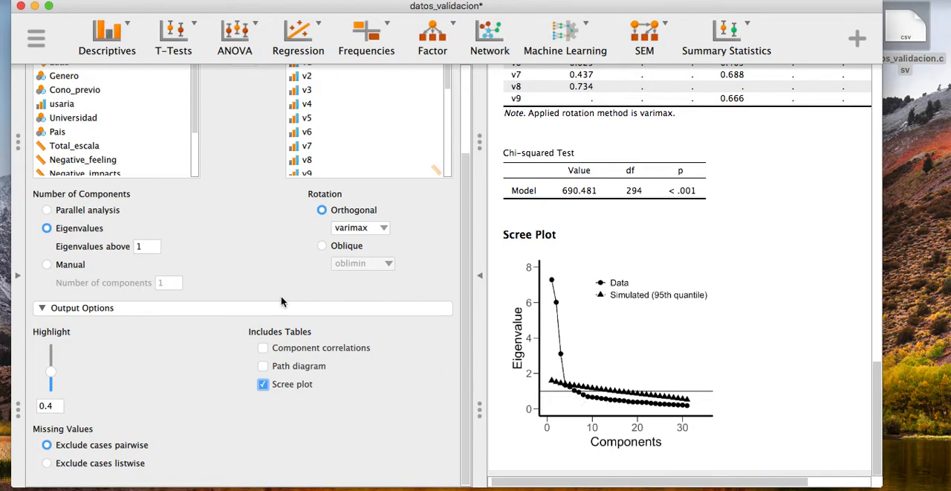
Step: Set the number of components manually to 5
{"action": "left_click", "coordinate": [78, 266]}
{"action": "left_click", "coordinate": [165, 287]}
{"action": "key", "text": "BackSpace"}
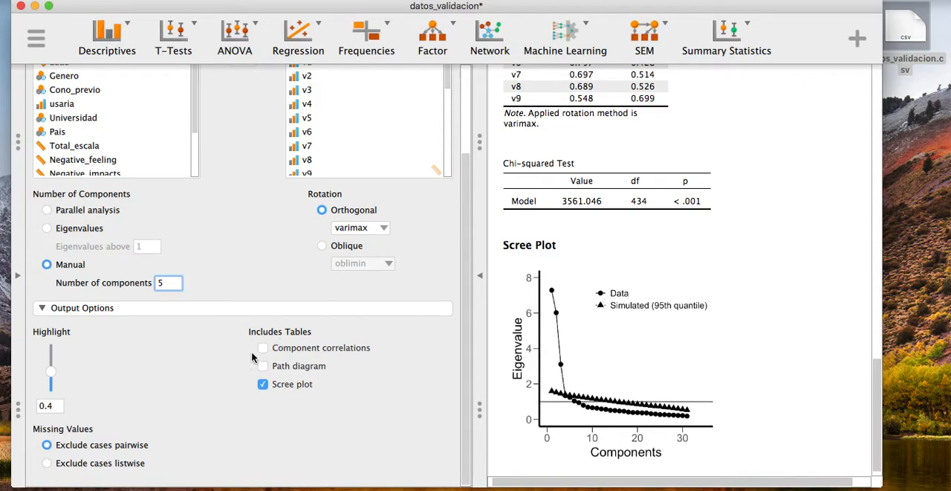
Step: Replace the scree plot with the path diagram and base the number of components on eigenvalues above 1
{"action": "left_click", "coordinate": [263, 383]}
{"action": "left_click", "coordinate": [80, 228]}
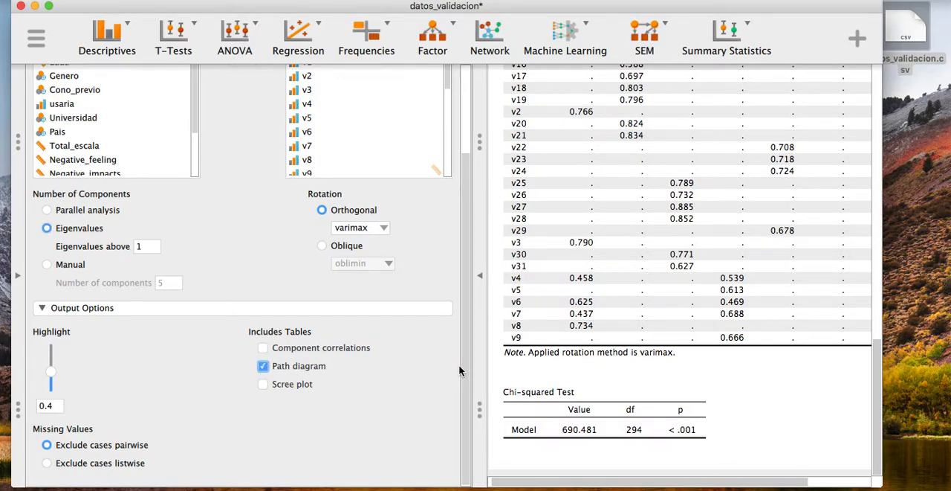
Step: Examine the varimax path diagram, following the links between components RC1 to RC6 and their items
{"action": "scroll", "coordinate": [672, 347], "scroll_direction": "down", "scroll_amount": 3}
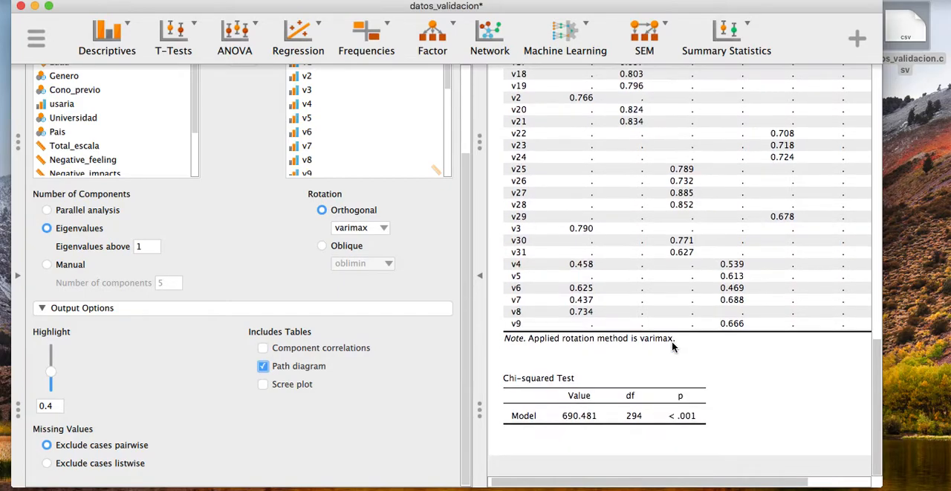
{"action": "scroll", "coordinate": [672, 341], "scroll_direction": "down", "scroll_amount": 10}
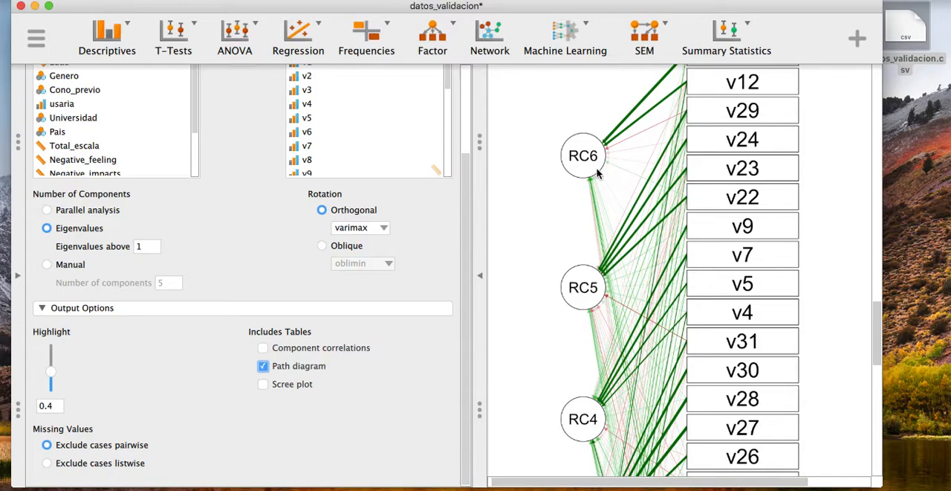
{"action": "scroll", "coordinate": [597, 172], "scroll_direction": "down", "scroll_amount": 15}
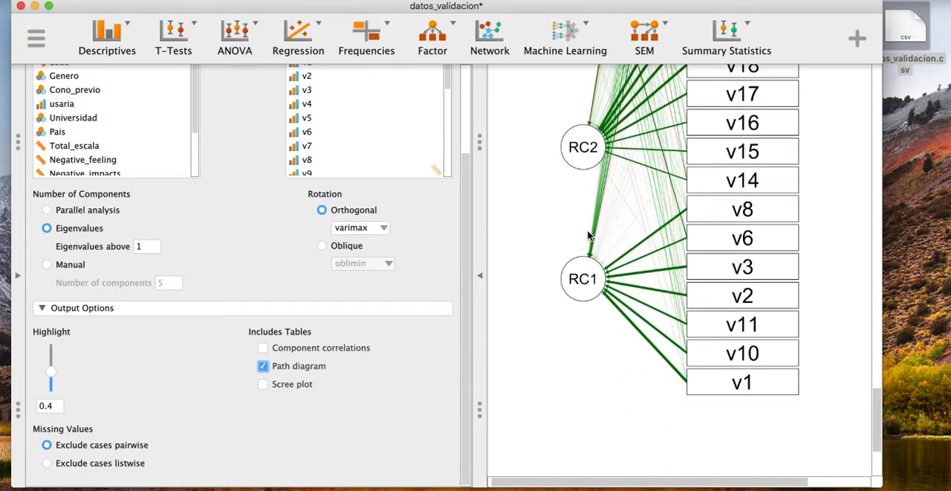
{"action": "scroll", "coordinate": [590, 208], "scroll_direction": "up", "scroll_amount": 10}
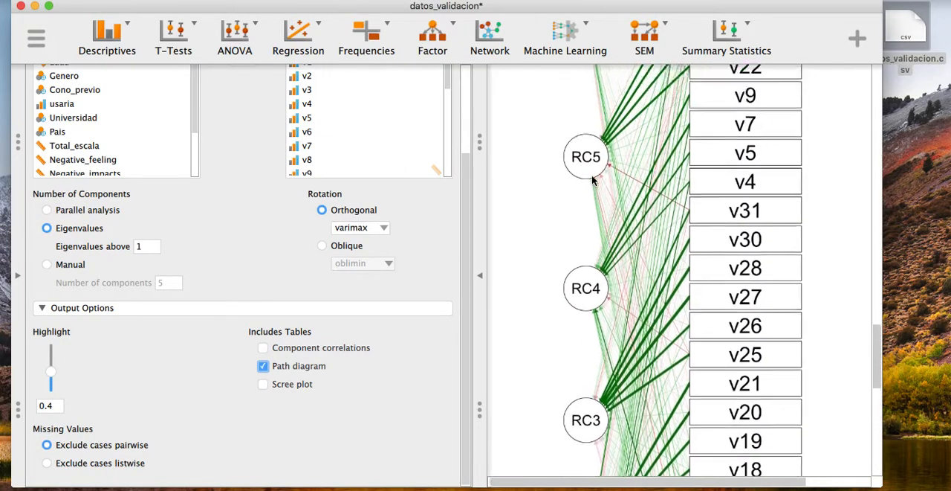
{"action": "scroll", "coordinate": [592, 179], "scroll_direction": "up", "scroll_amount": 8}
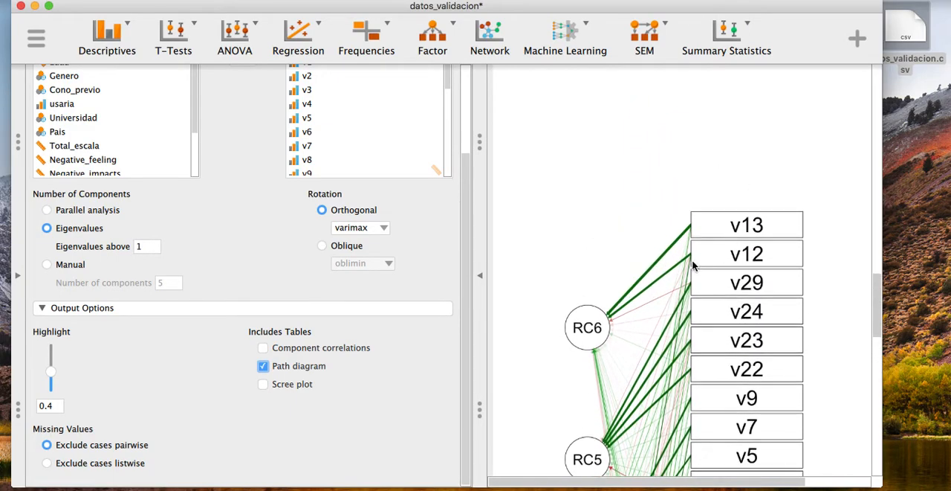
{"action": "scroll", "coordinate": [717, 318], "scroll_direction": "down", "scroll_amount": 3}
{"action": "scroll", "coordinate": [717, 310], "scroll_direction": "down", "scroll_amount": 3}
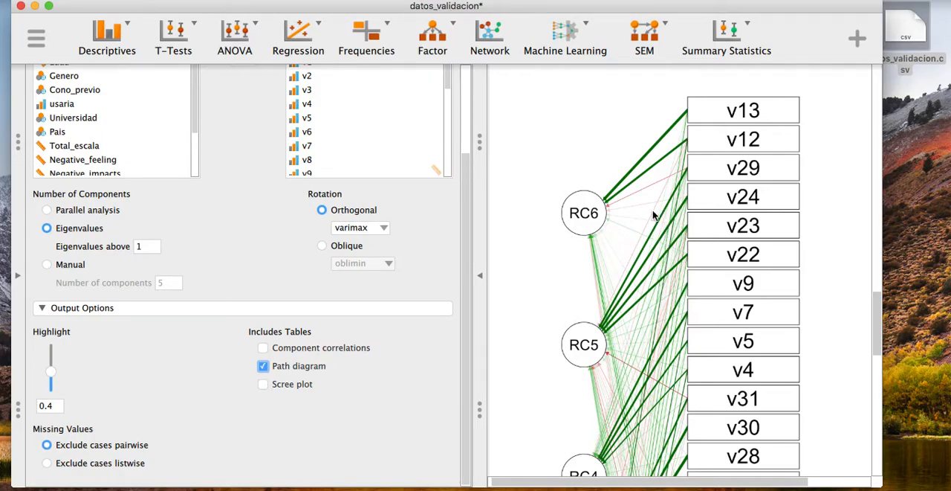
{"action": "scroll", "coordinate": [646, 217], "scroll_direction": "down", "scroll_amount": 12}
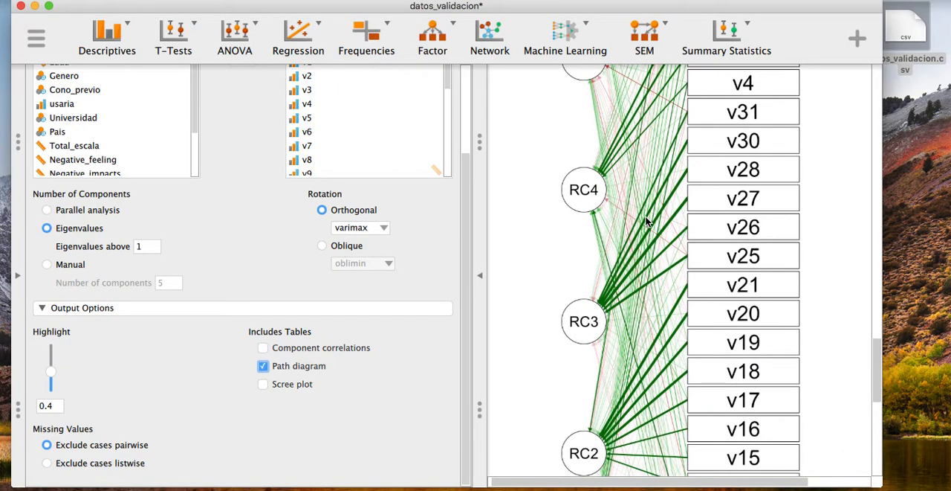
Step: Switch the rotation to Oblique with oblimin and examine the links between components in the path diagram
{"action": "left_click", "coordinate": [322, 245]}
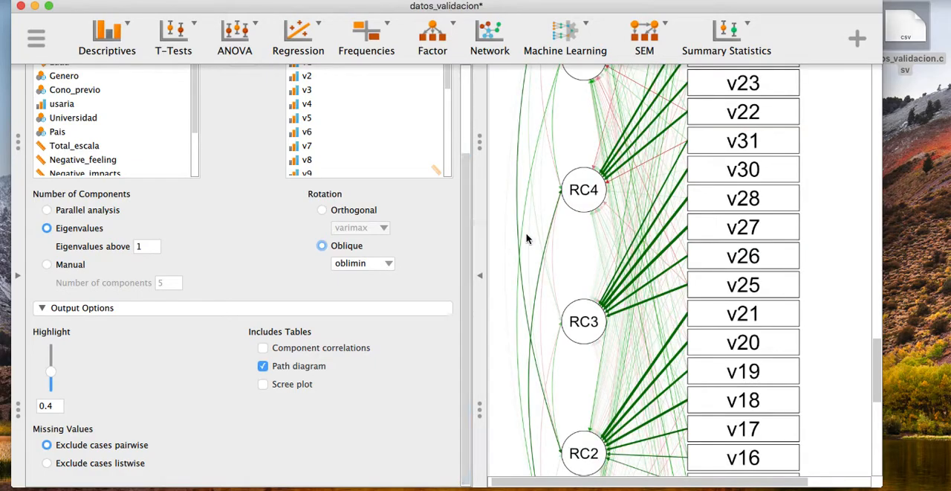
{"action": "scroll", "coordinate": [527, 237], "scroll_direction": "up", "scroll_amount": 10}
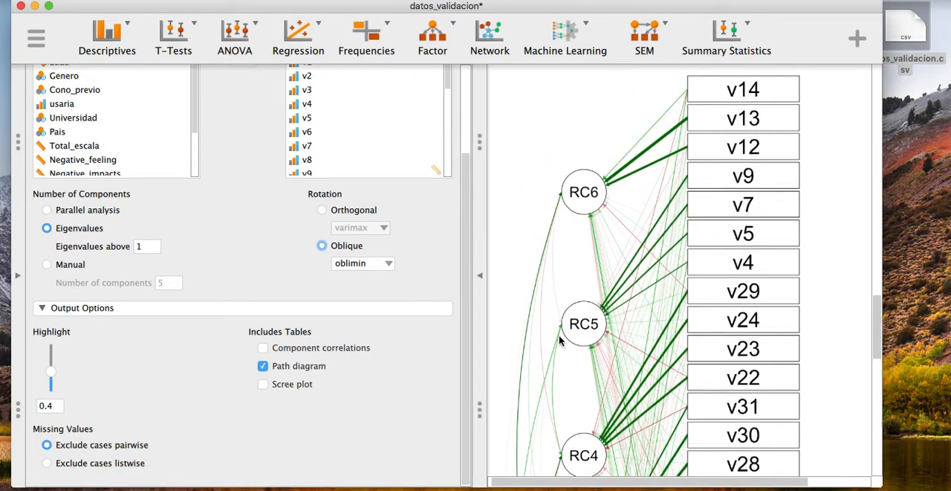
{"action": "scroll", "coordinate": [539, 263], "scroll_direction": "down", "scroll_amount": 10}
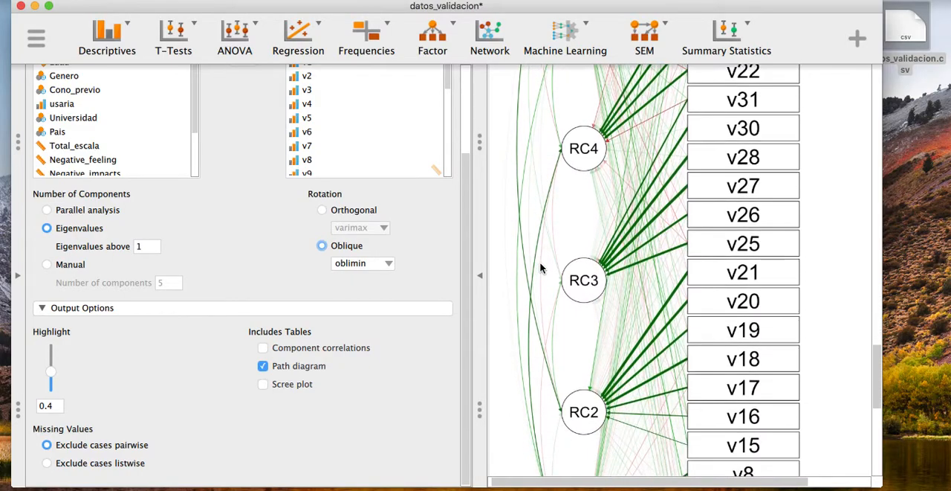
{"action": "scroll", "coordinate": [542, 267], "scroll_direction": "up", "scroll_amount": 8}
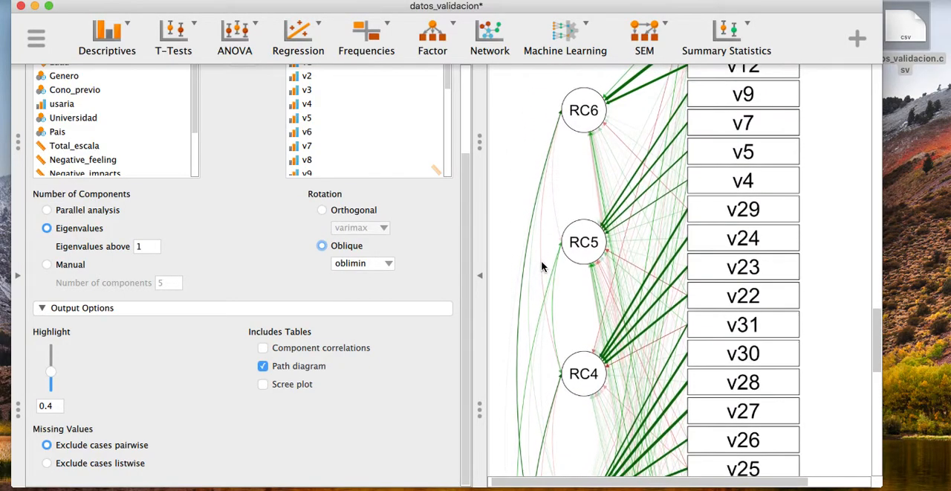
{"action": "scroll", "coordinate": [544, 265], "scroll_direction": "up", "scroll_amount": 5}
Step: Change the oblique rotation method to simplimax and review its path diagram
{"action": "left_click", "coordinate": [383, 265]}
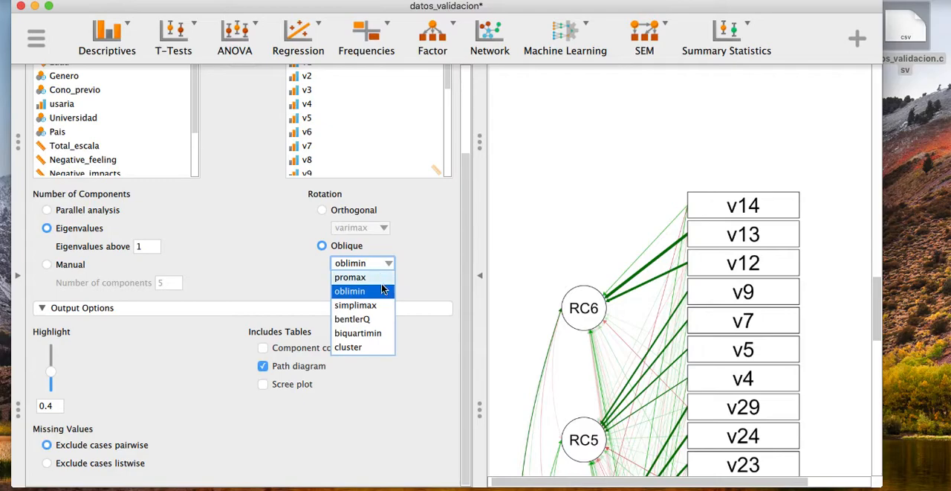
{"action": "left_click", "coordinate": [364, 304]}
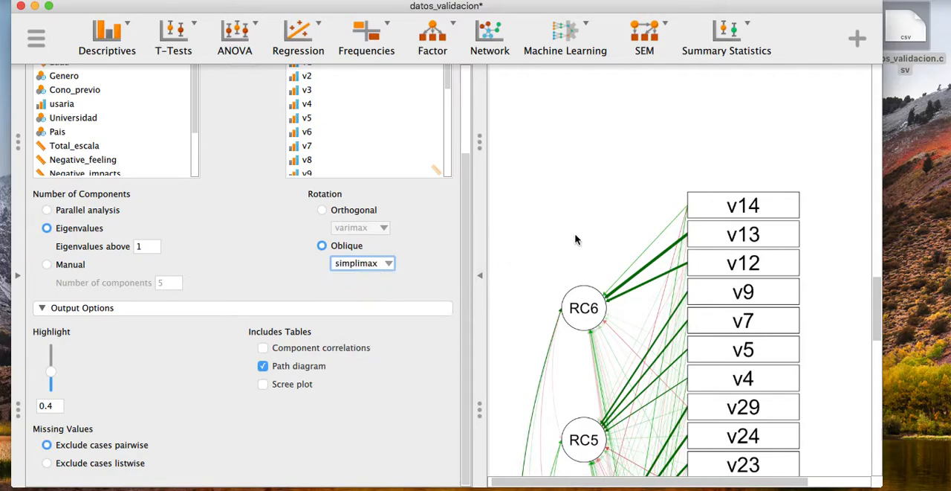
{"action": "scroll", "coordinate": [577, 239], "scroll_direction": "down", "scroll_amount": 5}
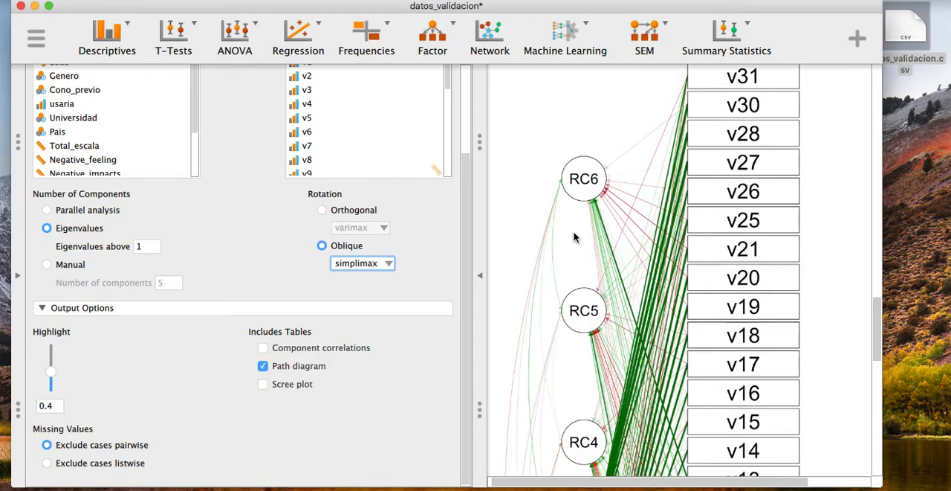
{"action": "scroll", "coordinate": [641, 195], "scroll_direction": "down", "scroll_amount": 10}
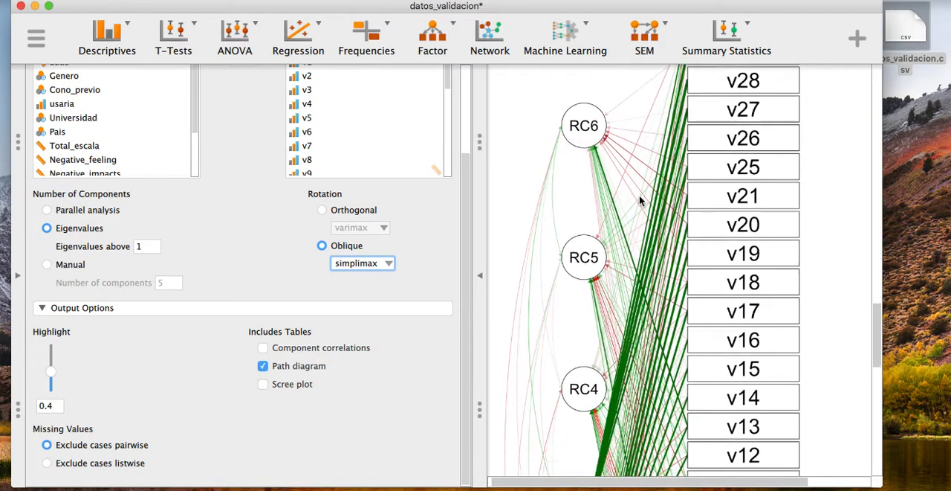
Step: Change the oblique rotation method to promax and review its path diagram
{"action": "left_click", "coordinate": [388, 266]}
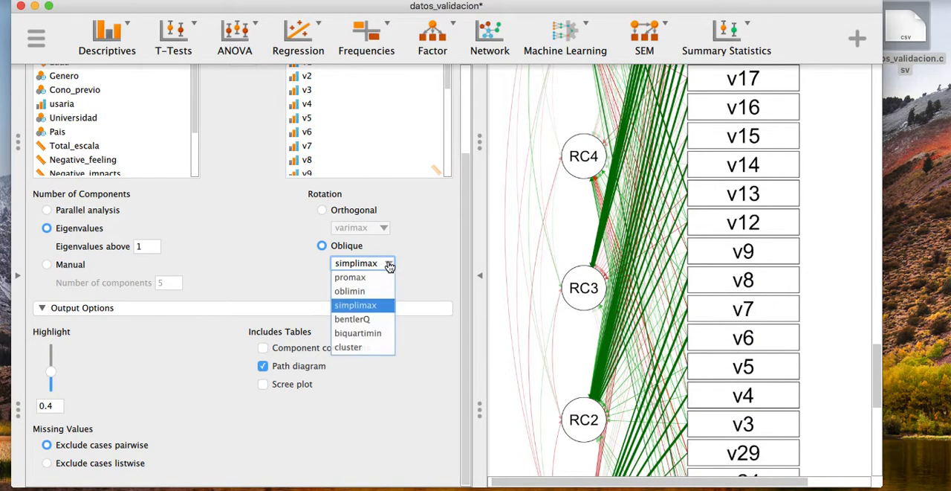
{"action": "left_click", "coordinate": [373, 275]}
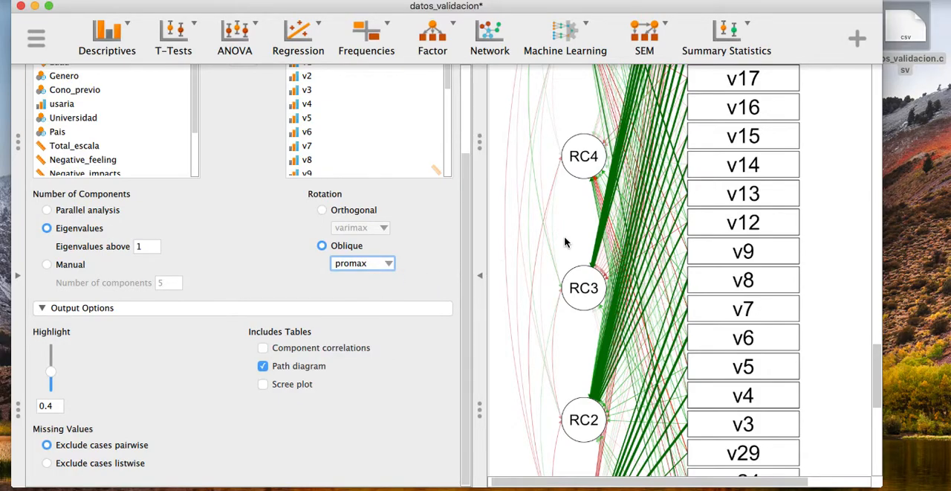
{"action": "scroll", "coordinate": [559, 235], "scroll_direction": "up", "scroll_amount": 5}
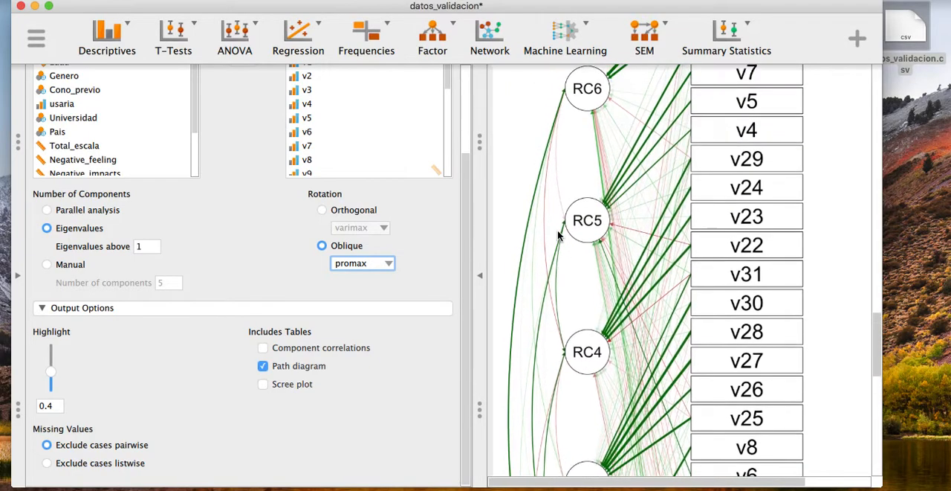
Step: Return the rotation to Orthogonal with varimax and remove the path diagram, leaving the loadings and Chi-squared tables for review
{"action": "left_click", "coordinate": [322, 211]}
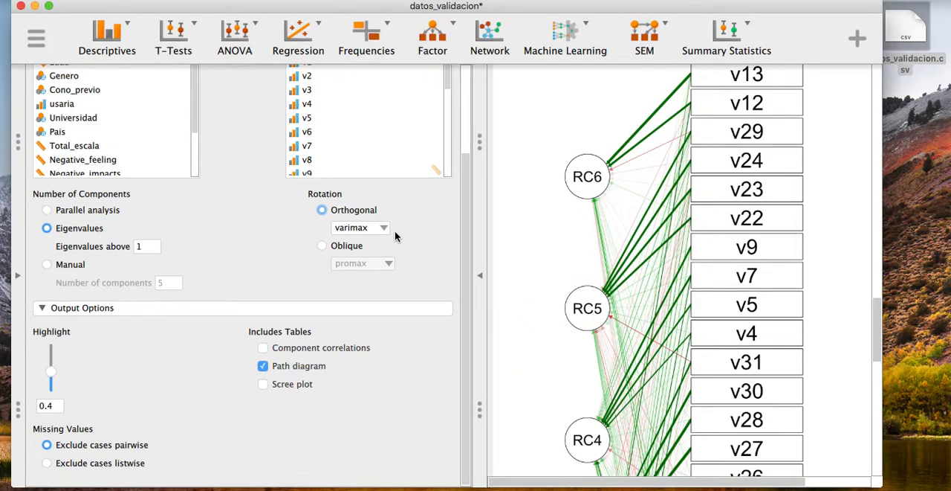
{"action": "left_click", "coordinate": [269, 366]}
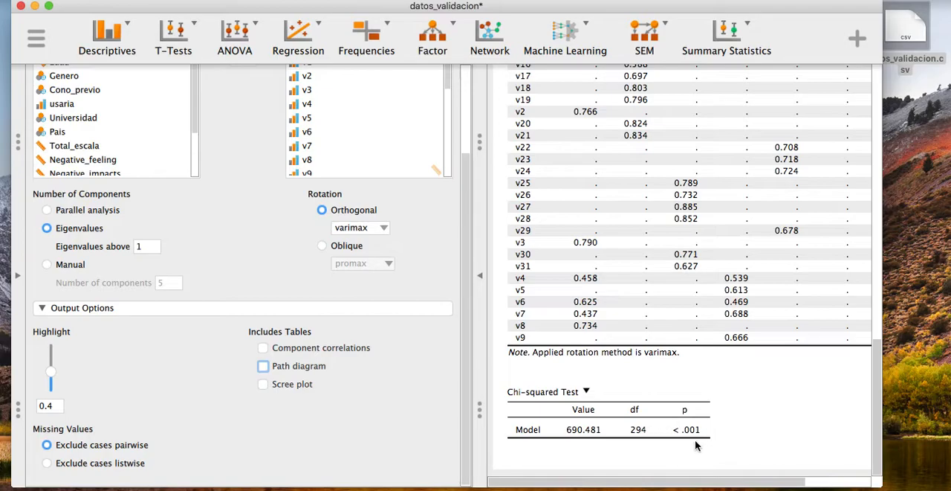
{"action": "scroll", "coordinate": [690, 401], "scroll_direction": "up", "scroll_amount": 8}
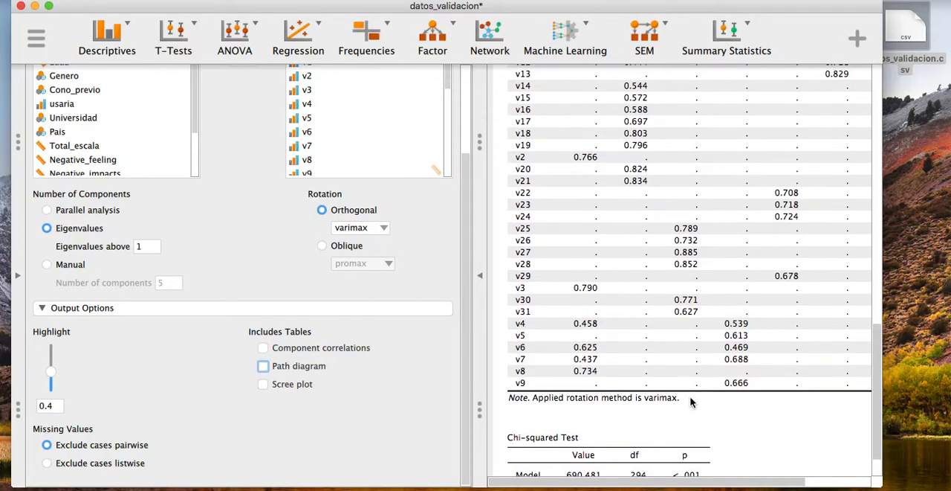
{"action": "scroll", "coordinate": [690, 401], "scroll_direction": "down", "scroll_amount": 10}
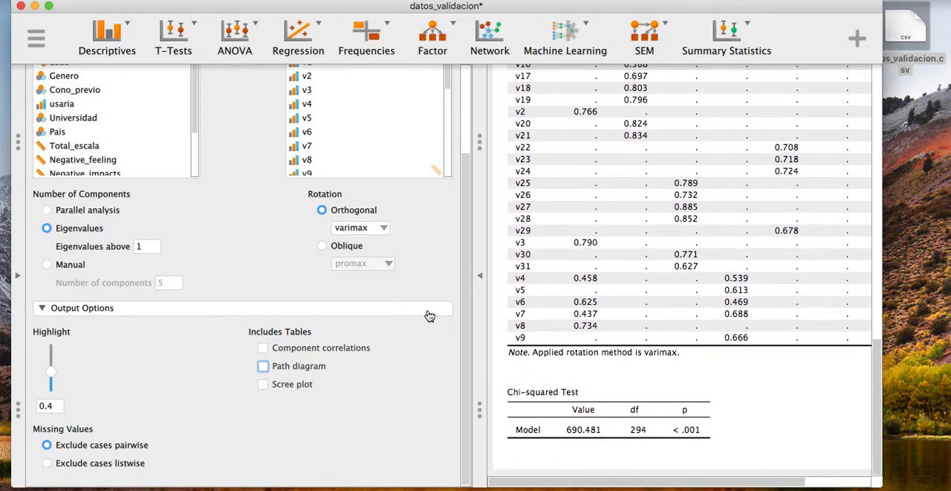
{"action": "scroll", "coordinate": [427, 252], "scroll_direction": "up", "scroll_amount": 3}
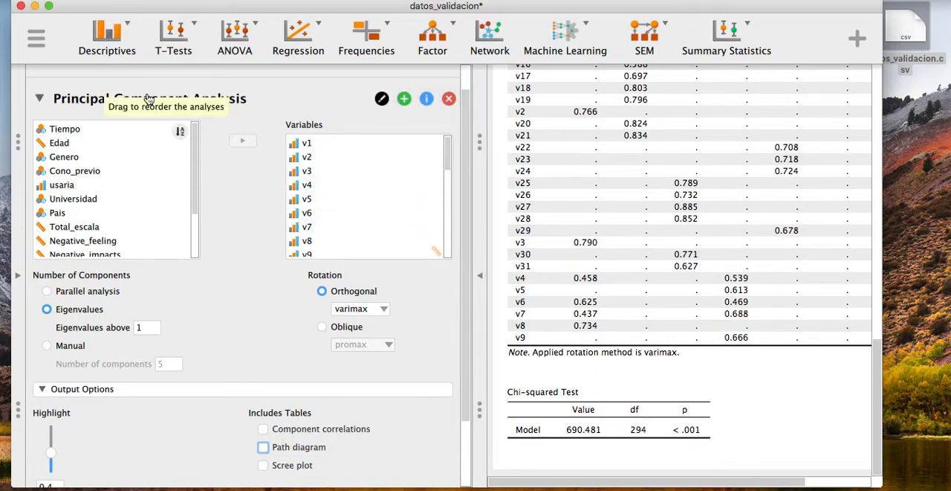
Step: Add an Exploratory Factor Analysis to the session
{"action": "left_click", "coordinate": [456, 28]}
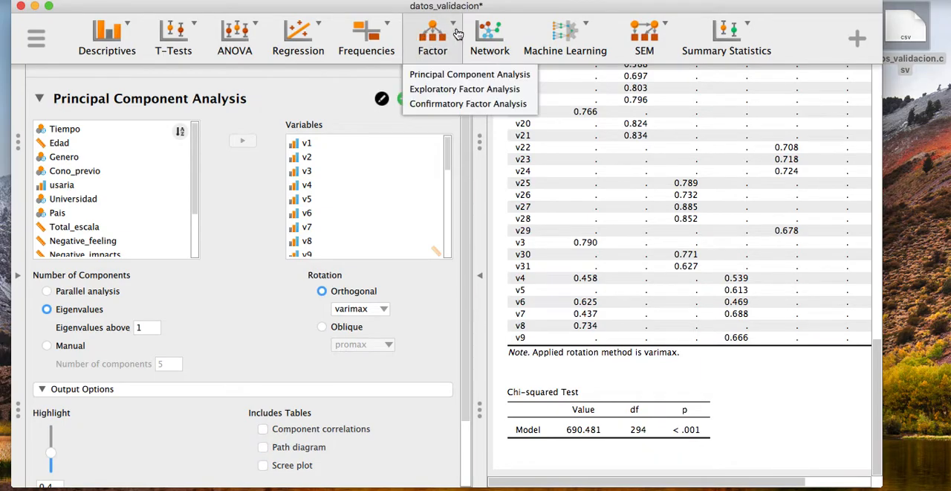
{"action": "left_click", "coordinate": [466, 93]}
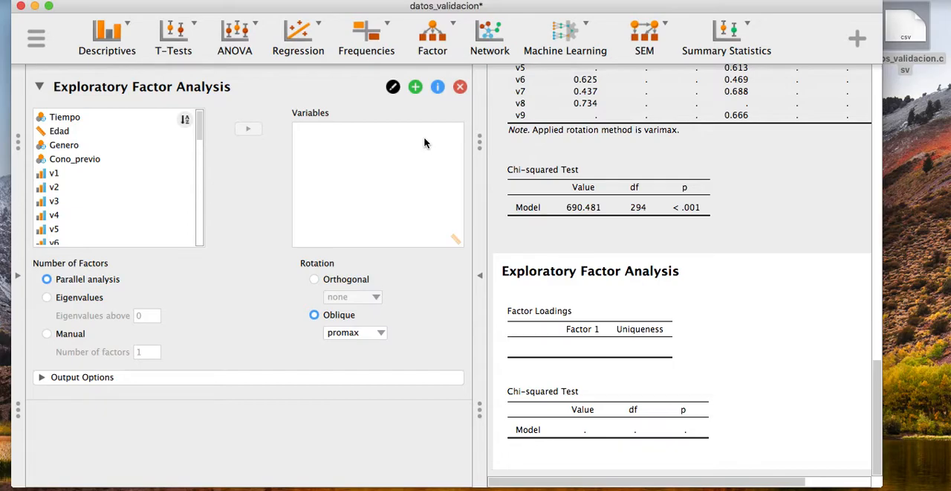
Step: Assign items v1 to v31 as the variables of the Exploratory Factor Analysis
{"action": "left_click", "coordinate": [123, 177]}
{"action": "scroll", "coordinate": [132, 257], "scroll_direction": "down", "scroll_amount": 5}
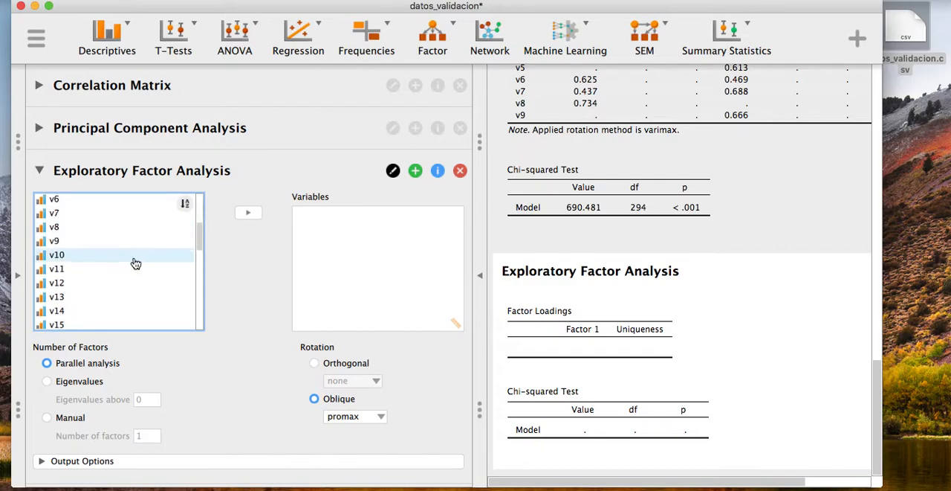
{"action": "scroll", "coordinate": [134, 263], "scroll_direction": "down", "scroll_amount": 10}
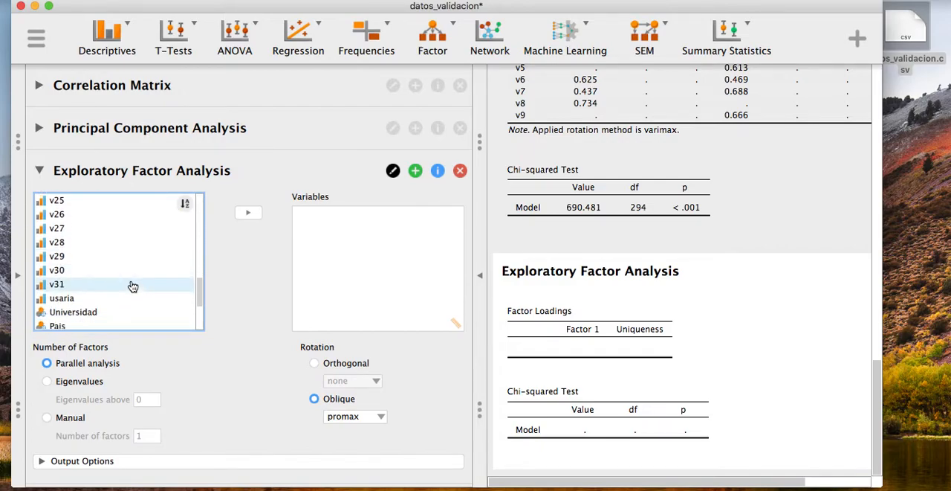
{"action": "left_click", "coordinate": [129, 256], "text": "shift"}
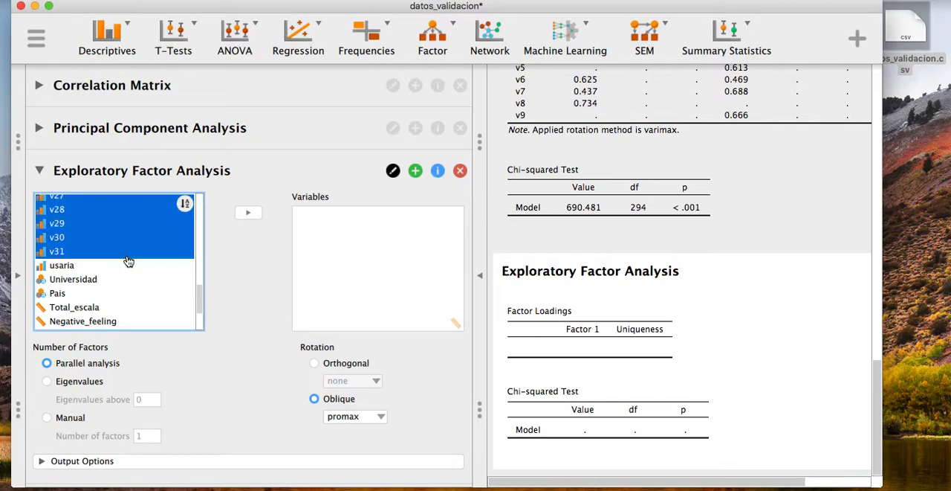
{"action": "left_click", "coordinate": [250, 215]}
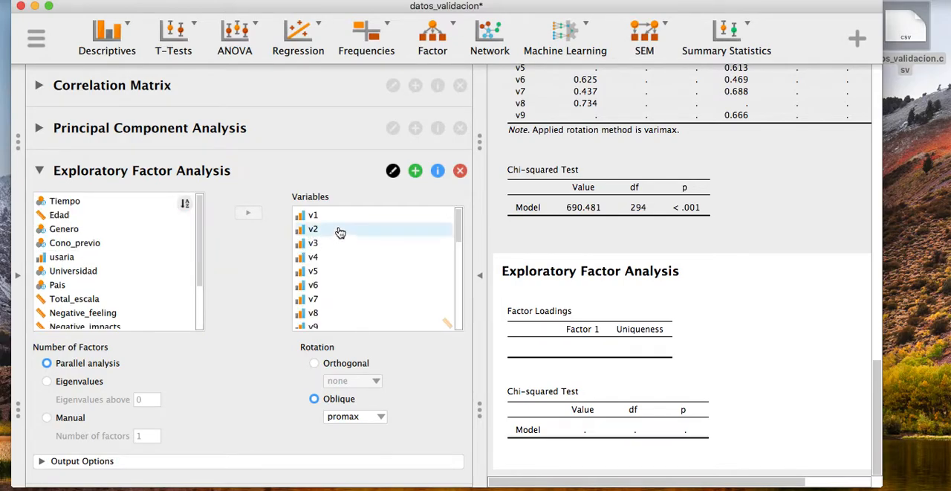
{"action": "scroll", "coordinate": [342, 238], "scroll_direction": "down", "scroll_amount": 3}
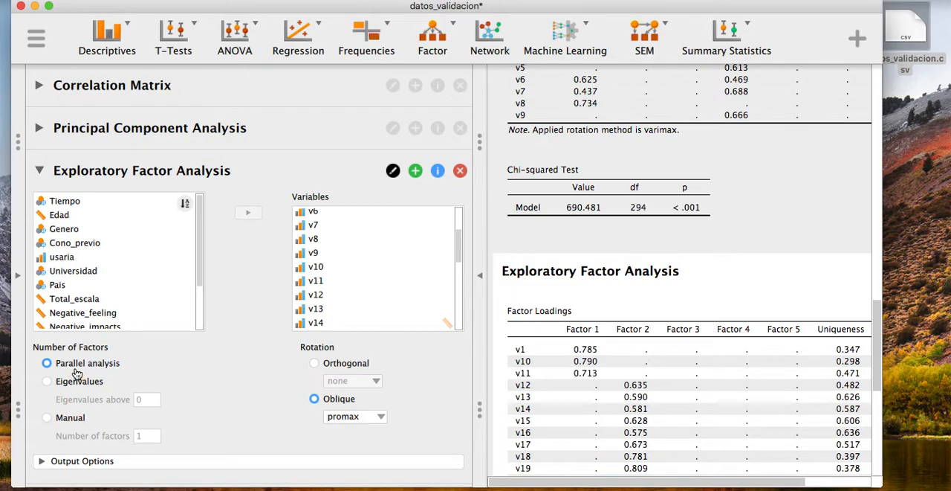
Step: Base the number of factors on eigenvalues above 1 and set the rotation to Orthogonal with none
{"action": "left_click", "coordinate": [66, 382]}
{"action": "left_click", "coordinate": [149, 400]}
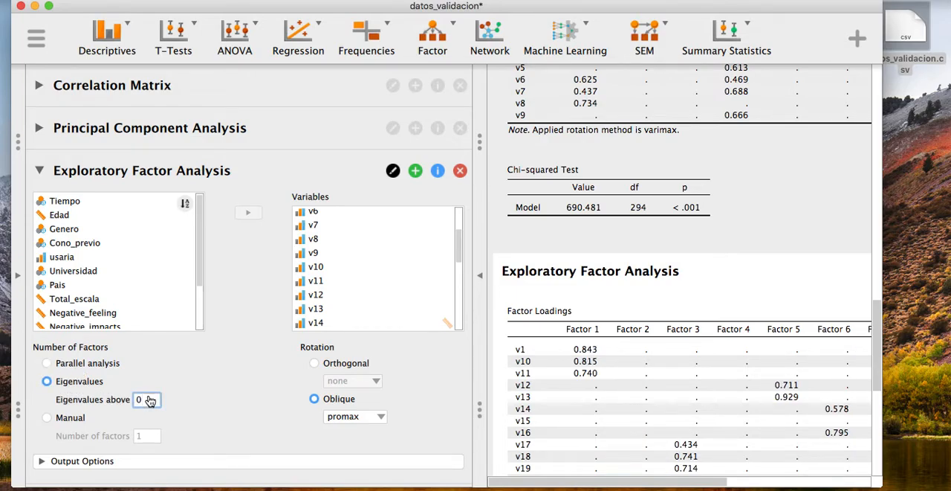
{"action": "type", "text": "1"}
{"action": "left_click", "coordinate": [315, 364]}
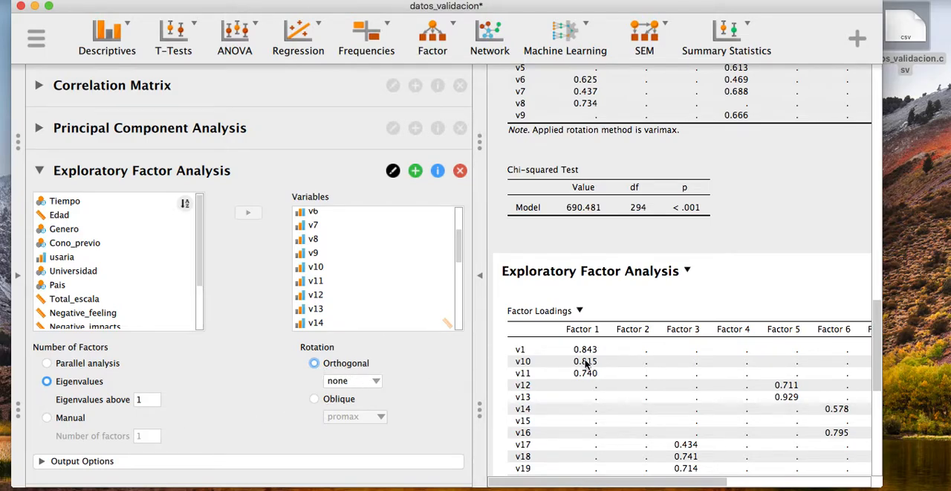
Step: Widen the window and examine the unrotated factor loadings, uniqueness values and Chi-squared test
{"action": "scroll", "coordinate": [754, 328], "scroll_direction": "down", "scroll_amount": 3}
{"action": "scroll", "coordinate": [755, 329], "scroll_direction": "down", "scroll_amount": 4}
{"action": "left_click_drag", "start_coordinate": [882, 484], "coordinate": [942, 487]}
{"action": "scroll", "coordinate": [669, 214], "scroll_direction": "down", "scroll_amount": 1}
{"action": "scroll", "coordinate": [670, 220], "scroll_direction": "up", "scroll_amount": 1}
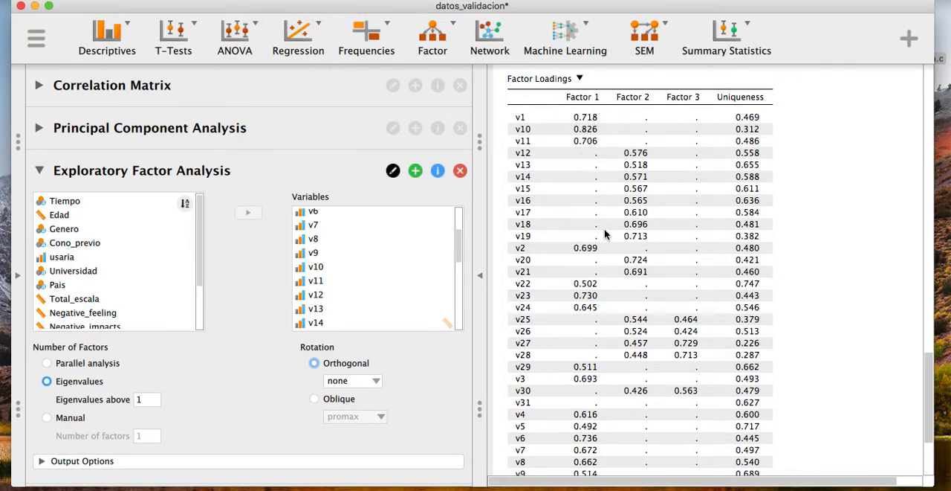
{"action": "scroll", "coordinate": [602, 256], "scroll_direction": "down", "scroll_amount": 5}
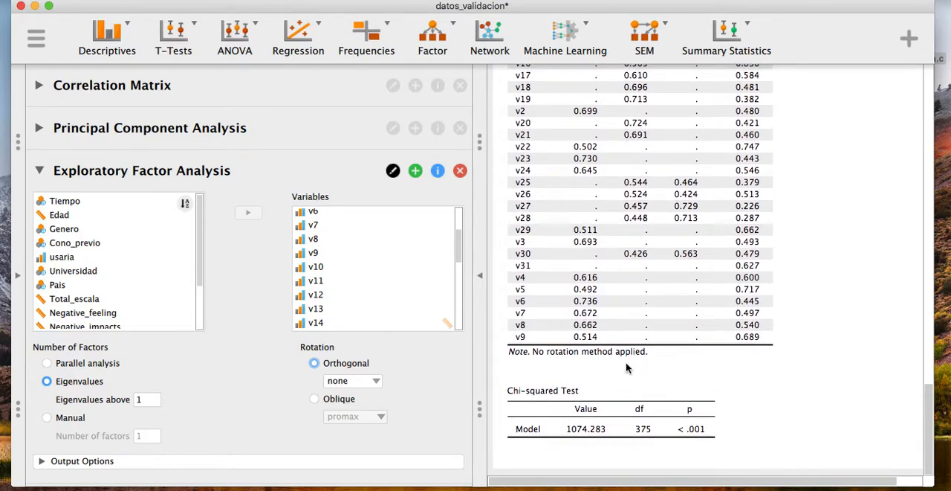
{"action": "scroll", "coordinate": [572, 273], "scroll_direction": "up", "scroll_amount": 5}
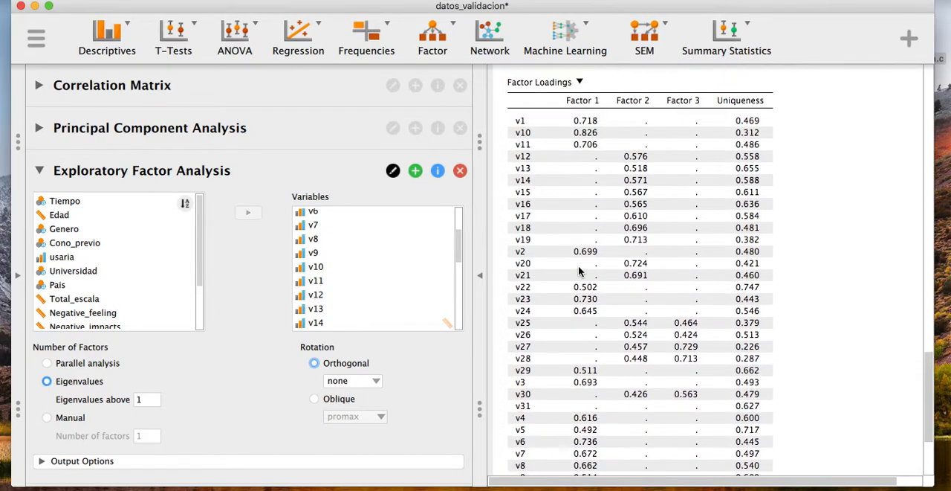
{"action": "scroll", "coordinate": [571, 275], "scroll_direction": "down", "scroll_amount": 3}
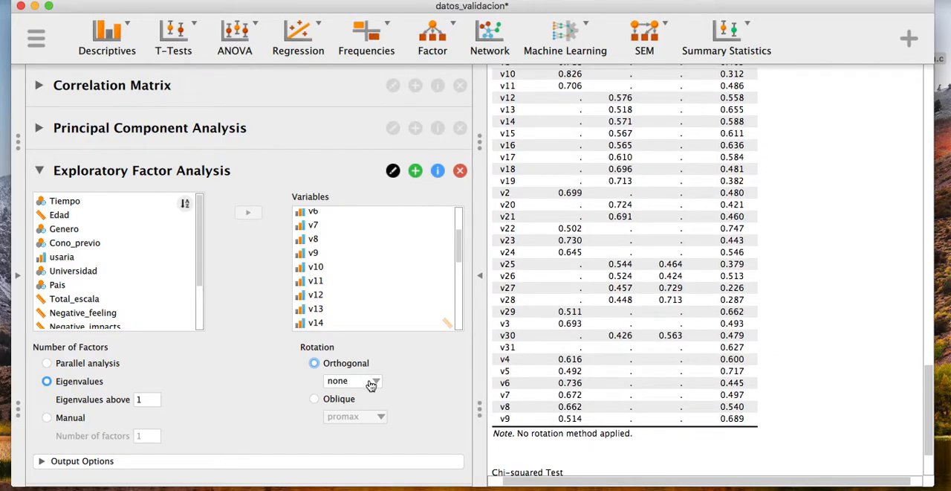
Step: Add the additional fit indices table to the factor analysis output and review it with the loadings
{"action": "left_click", "coordinate": [44, 466]}
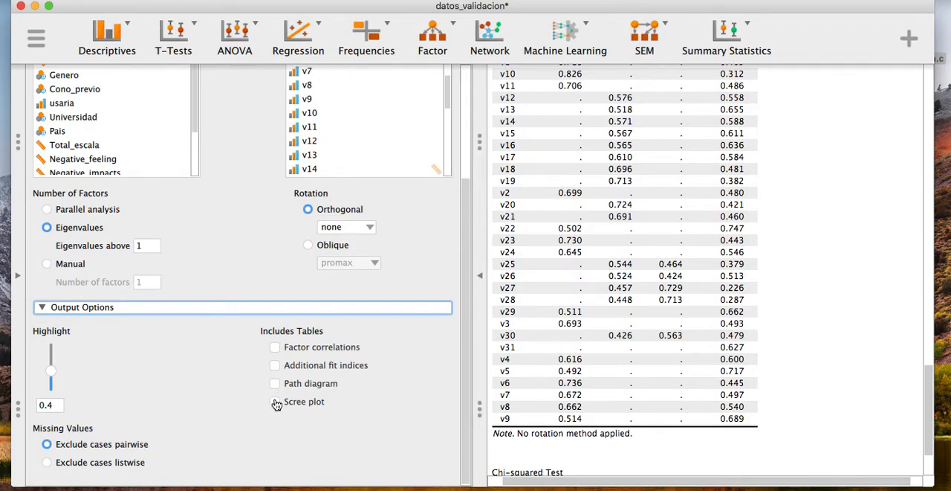
{"action": "scroll", "coordinate": [621, 368], "scroll_direction": "down", "scroll_amount": 3}
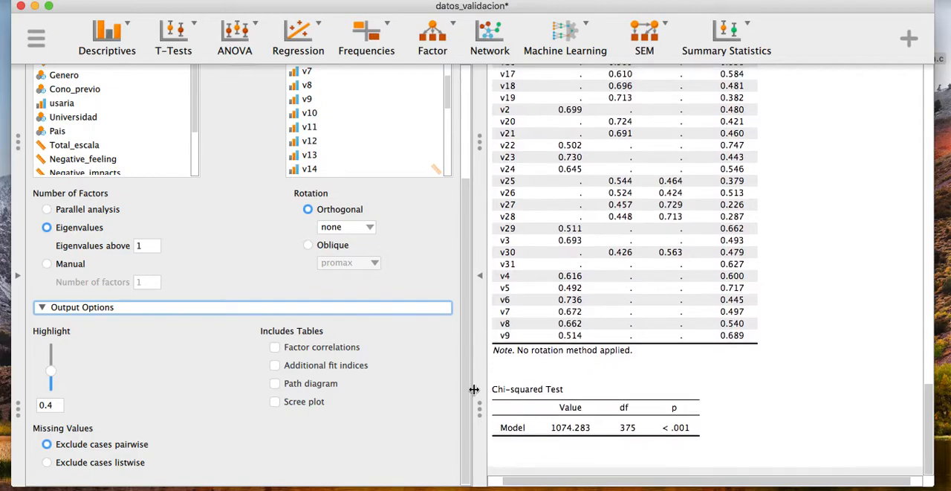
{"action": "left_click", "coordinate": [275, 365]}
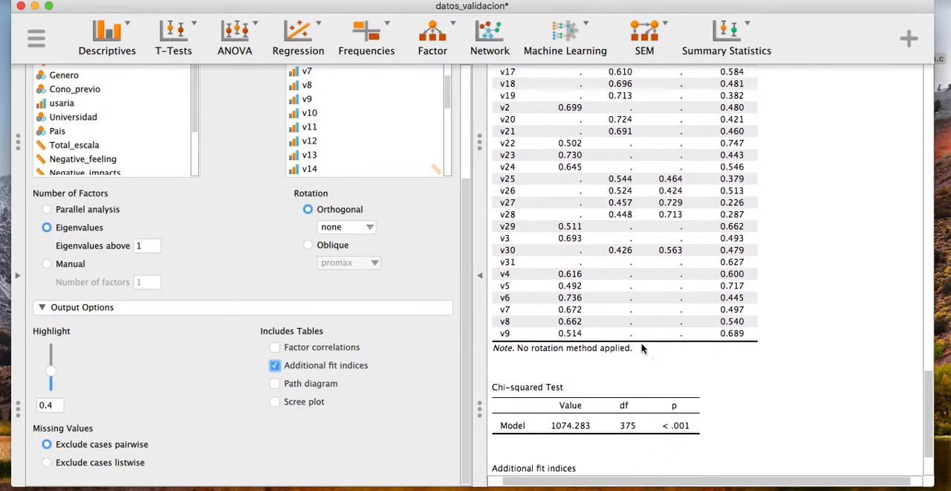
{"action": "scroll", "coordinate": [639, 349], "scroll_direction": "down", "scroll_amount": 3}
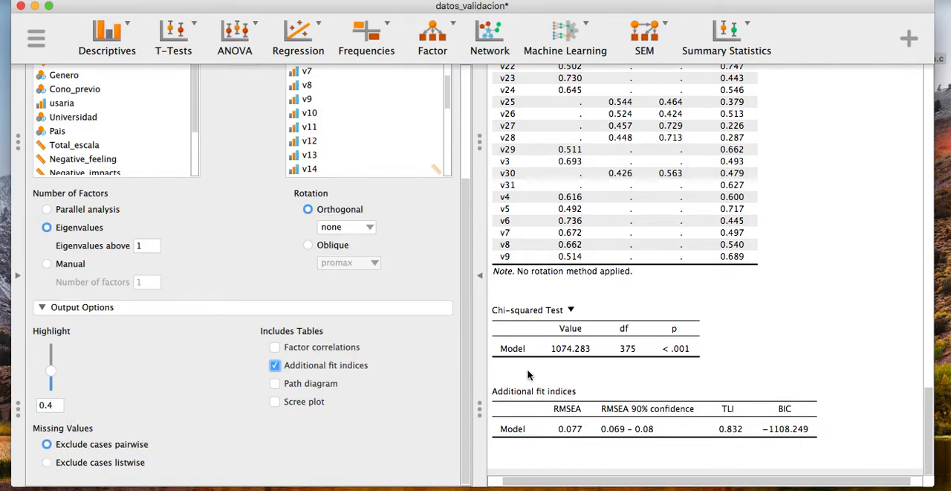
{"action": "scroll", "coordinate": [610, 257], "scroll_direction": "up", "scroll_amount": 5}
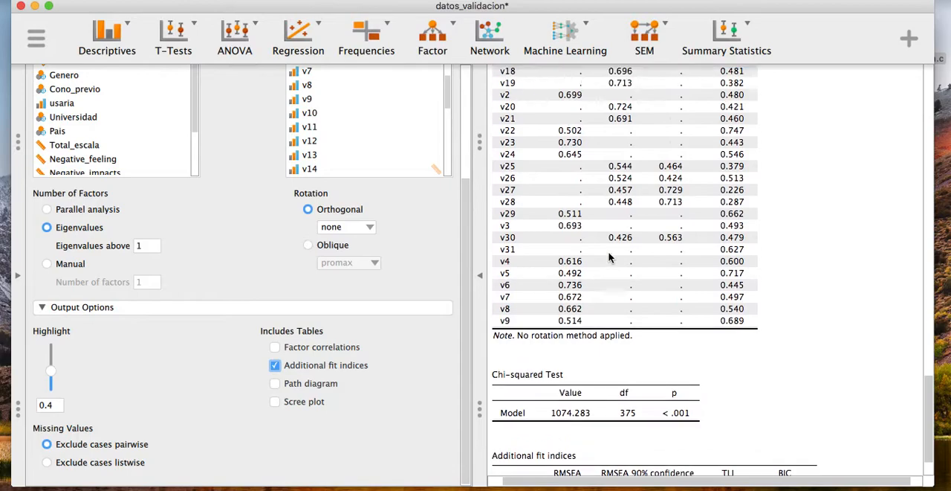
{"action": "scroll", "coordinate": [609, 256], "scroll_direction": "up", "scroll_amount": 6}
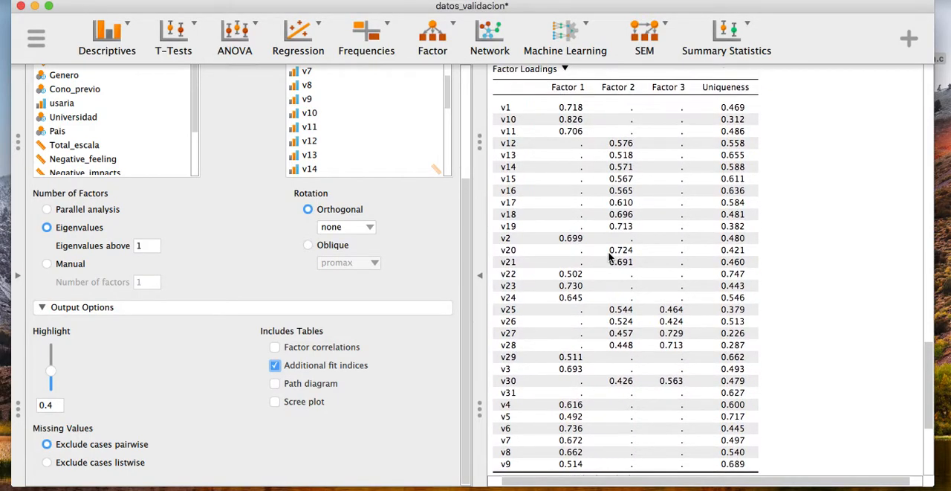
Step: Try varimax as the orthogonal rotation and return it to none to compare the factor loadings
{"action": "left_click", "coordinate": [362, 232]}
{"action": "left_click", "coordinate": [356, 255]}
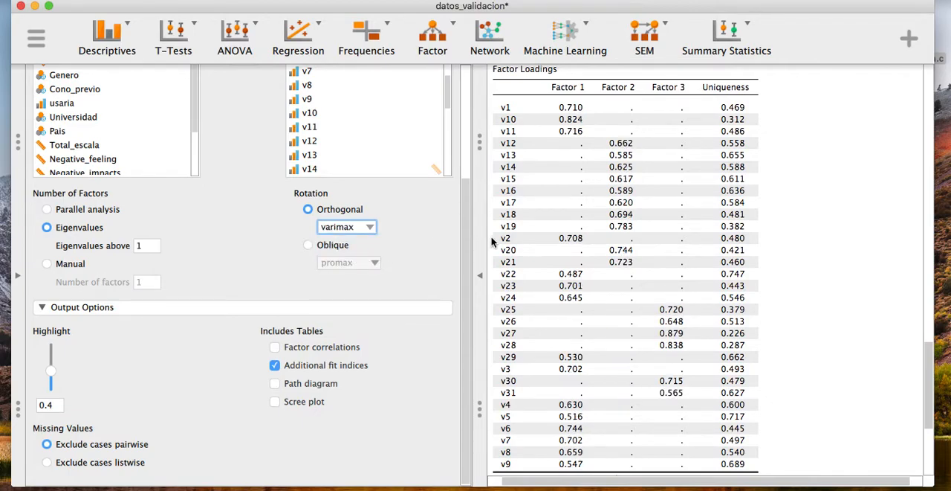
{"action": "left_click", "coordinate": [369, 229]}
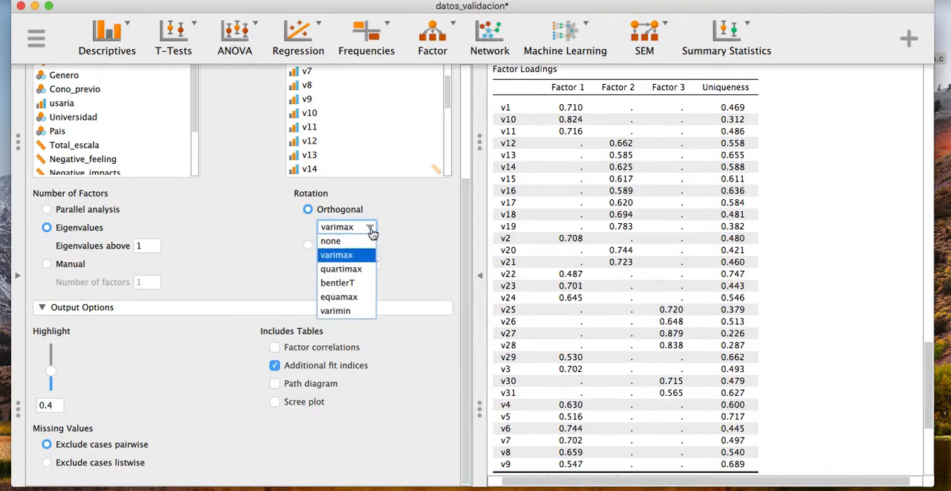
{"action": "left_click", "coordinate": [372, 245]}
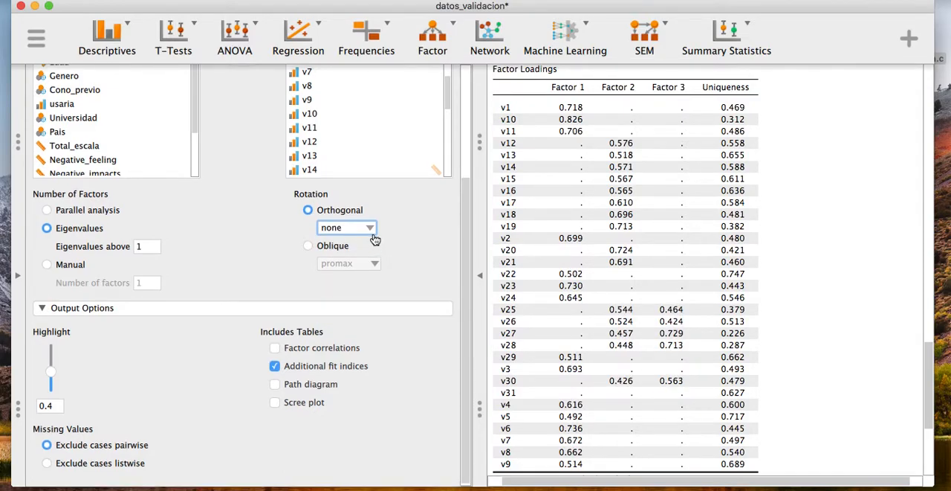
Step: Set the orthogonal rotation to varimax and review the rotated loadings, Chi-squared test and fit indices
{"action": "left_click", "coordinate": [369, 228]}
{"action": "left_click", "coordinate": [362, 257]}
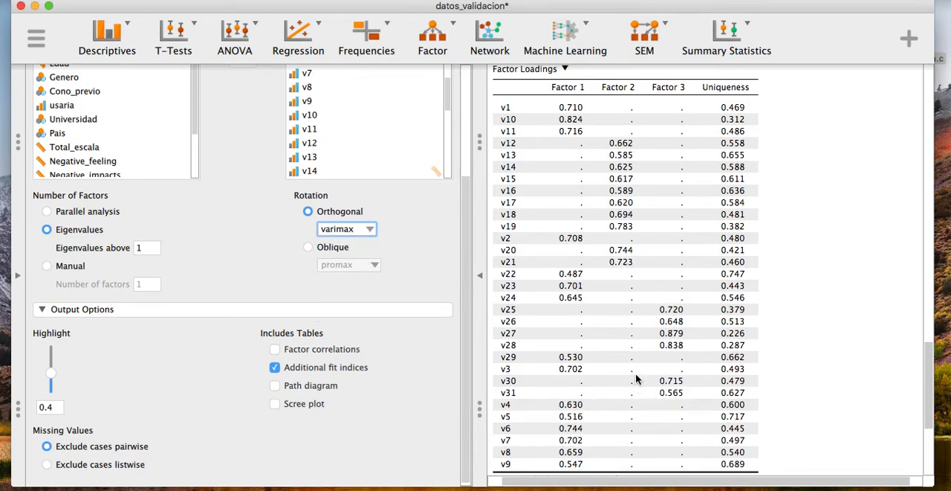
{"action": "scroll", "coordinate": [637, 372], "scroll_direction": "down", "scroll_amount": 1}
{"action": "scroll", "coordinate": [638, 372], "scroll_direction": "down", "scroll_amount": 3}
{"action": "scroll", "coordinate": [638, 372], "scroll_direction": "left", "scroll_amount": 1}
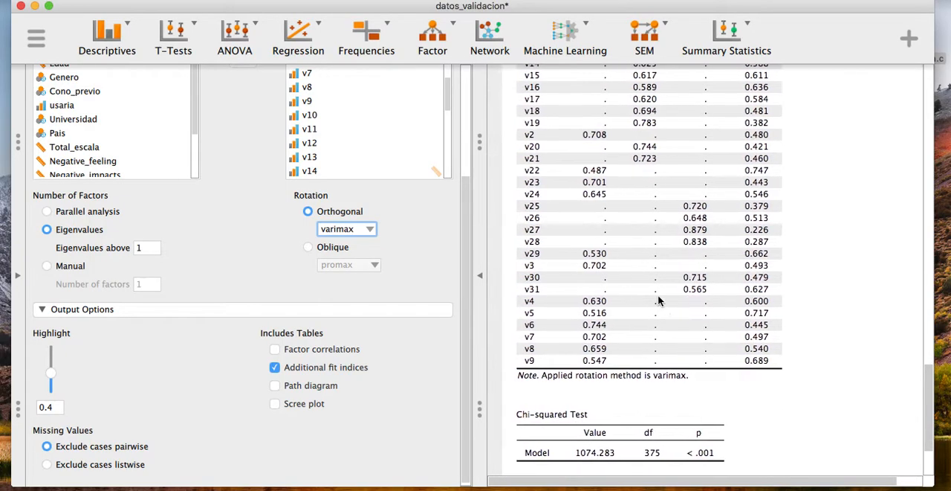
{"action": "scroll", "coordinate": [603, 300], "scroll_direction": "down", "scroll_amount": 4}
{"action": "scroll", "coordinate": [604, 301], "scroll_direction": "right", "scroll_amount": 1}
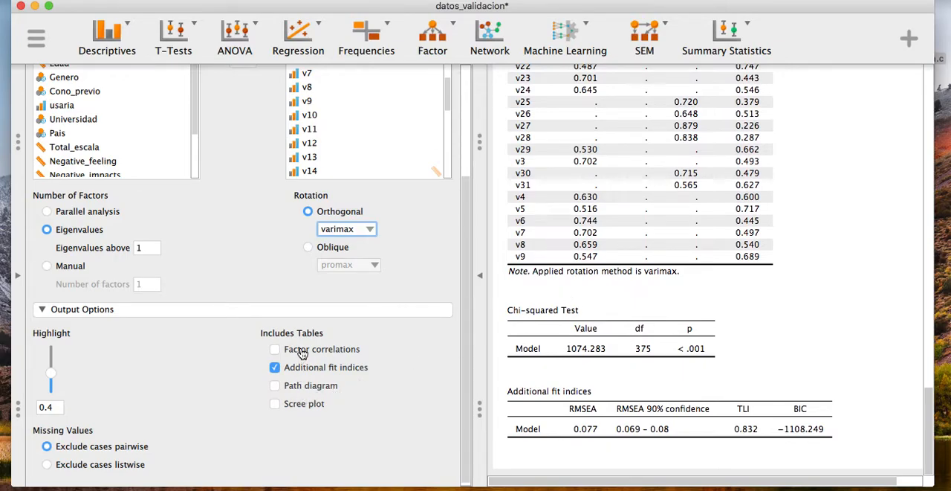
Step: Add the factor correlations table to the output and review it alongside the varimax loadings
{"action": "left_click", "coordinate": [301, 353]}
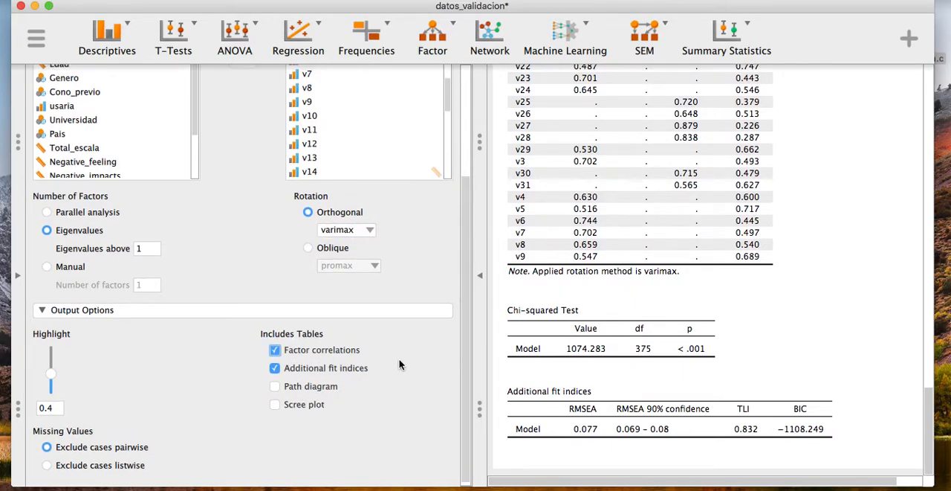
{"action": "scroll", "coordinate": [561, 327], "scroll_direction": "down", "scroll_amount": 3}
{"action": "scroll", "coordinate": [553, 309], "scroll_direction": "up", "scroll_amount": 1}
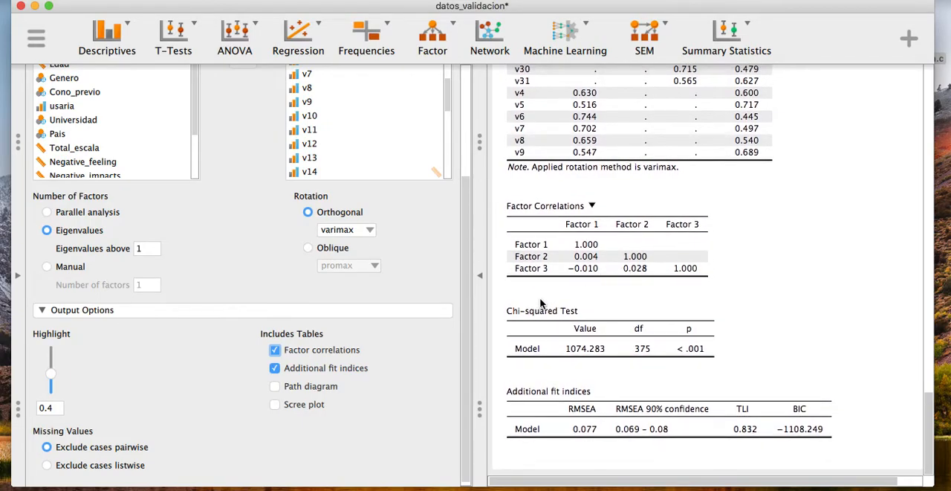
{"action": "scroll", "coordinate": [413, 312], "scroll_direction": "up", "scroll_amount": 5}
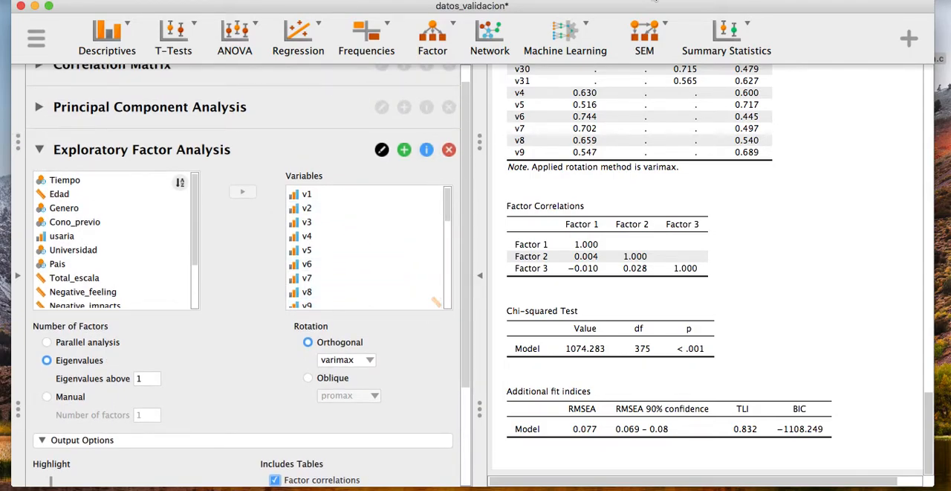
{"action": "scroll", "coordinate": [674, 123], "scroll_direction": "up", "scroll_amount": 8}
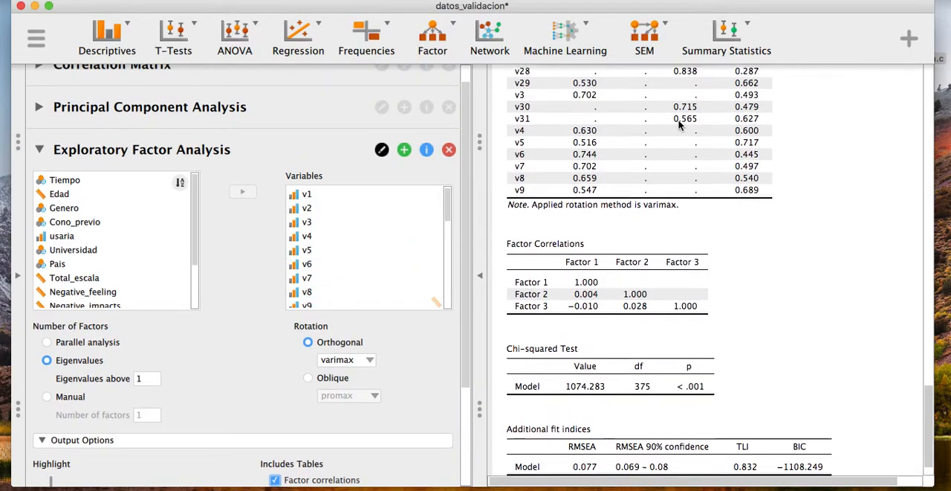
{"action": "scroll", "coordinate": [673, 125], "scroll_direction": "up", "scroll_amount": 3}
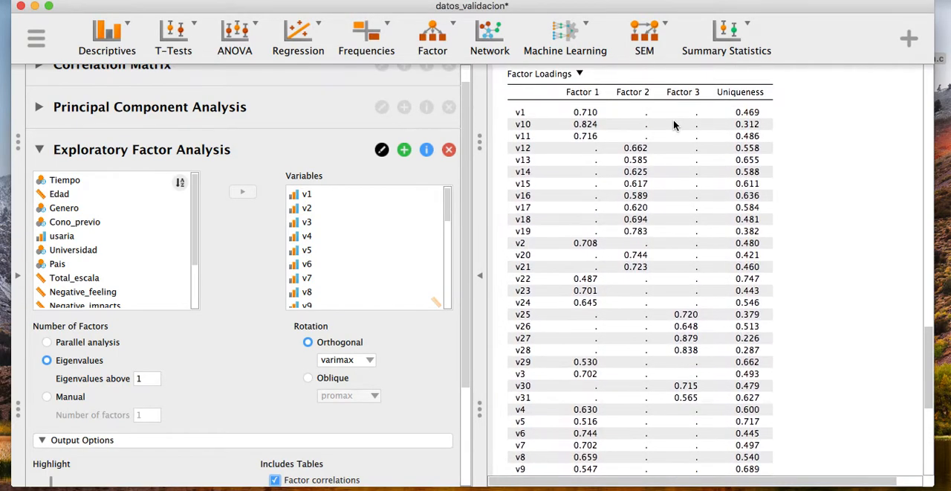
{"action": "scroll", "coordinate": [673, 119], "scroll_direction": "down", "scroll_amount": 1}
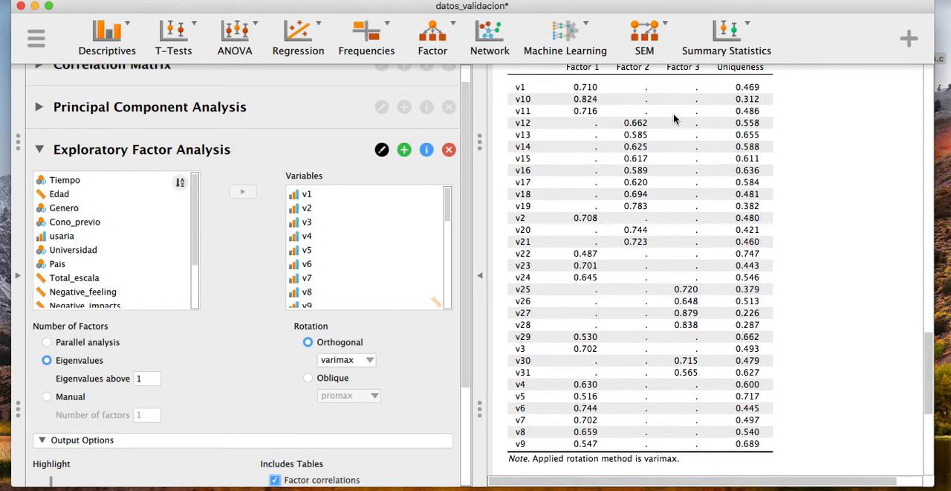